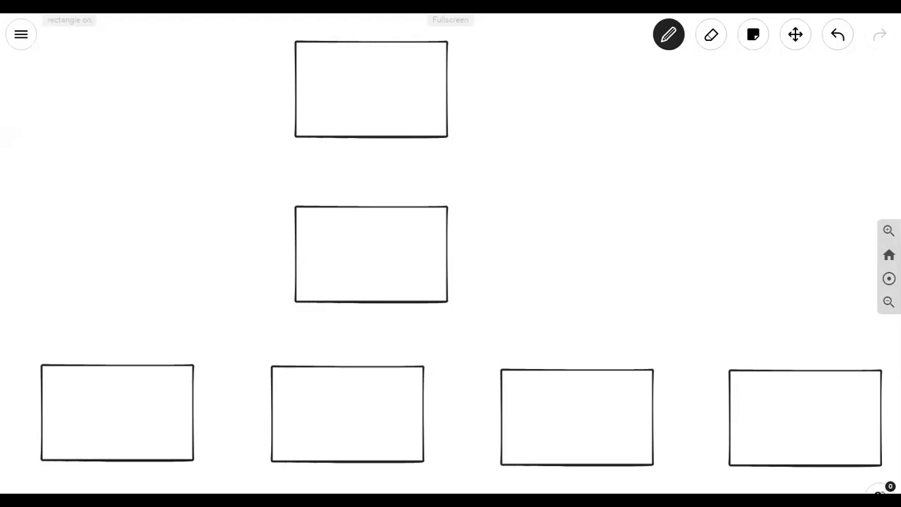
Switch the pen to blue freehand writing and number the three vertically stacked boxes 3, 1 and 2 from top to bottom
left_click(669, 34)
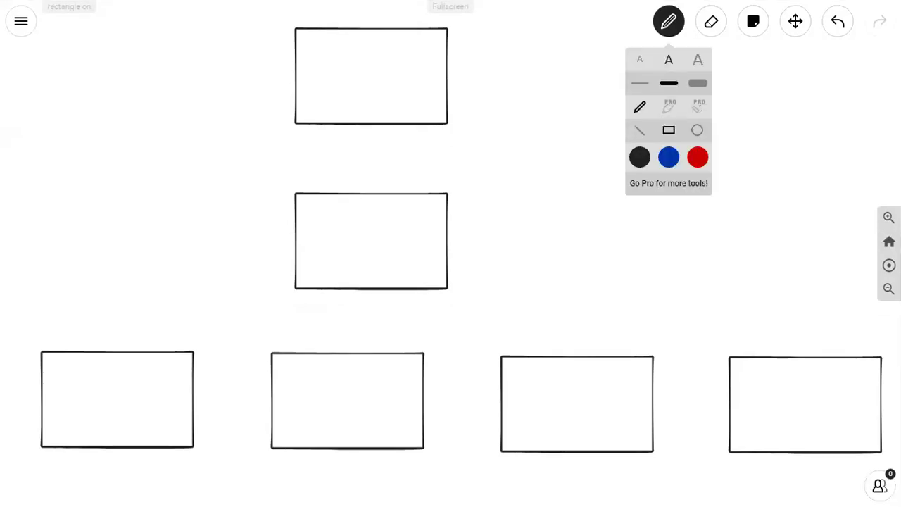
left_click(669, 157)
left_click(670, 130)
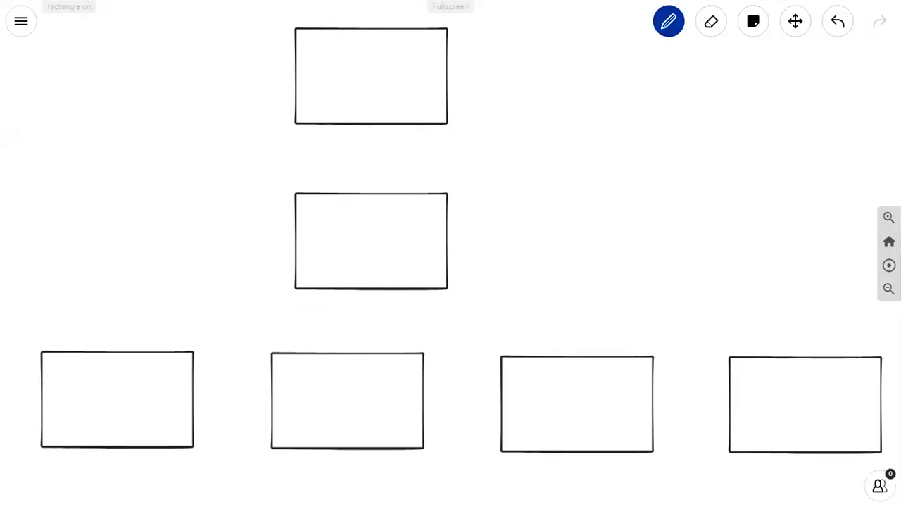
left_click_drag(313, 56, 313, 69)
left_click_drag(313, 222, 314, 223)
key("ctrl+z")
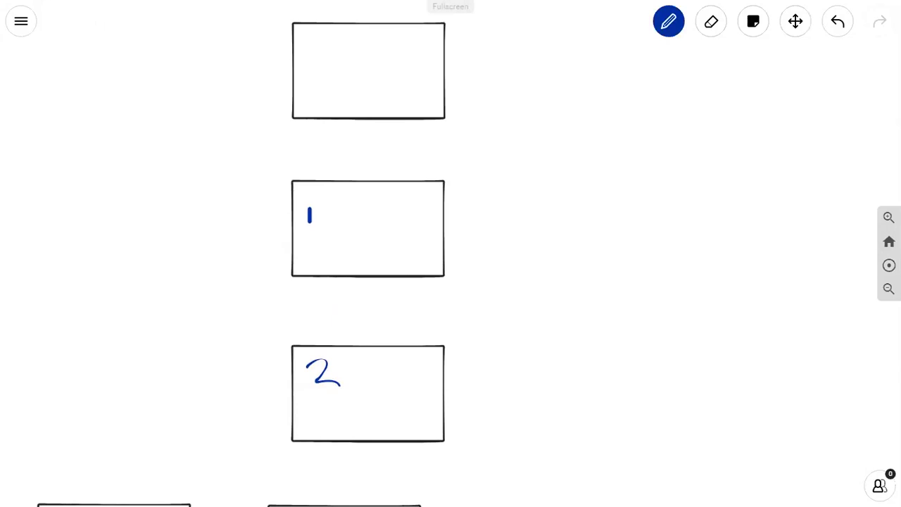
mouse_move(306, 38)
left_mouse_down()
mouse_move(314, 52)
mouse_move(300, 70)
left_mouse_up()
Number the four boxes in the bottom row 5, 4, 6 and 7 from left to right
left_click(795, 21)
left_click_drag(451, 352, 477, 157)
left_click(669, 22)
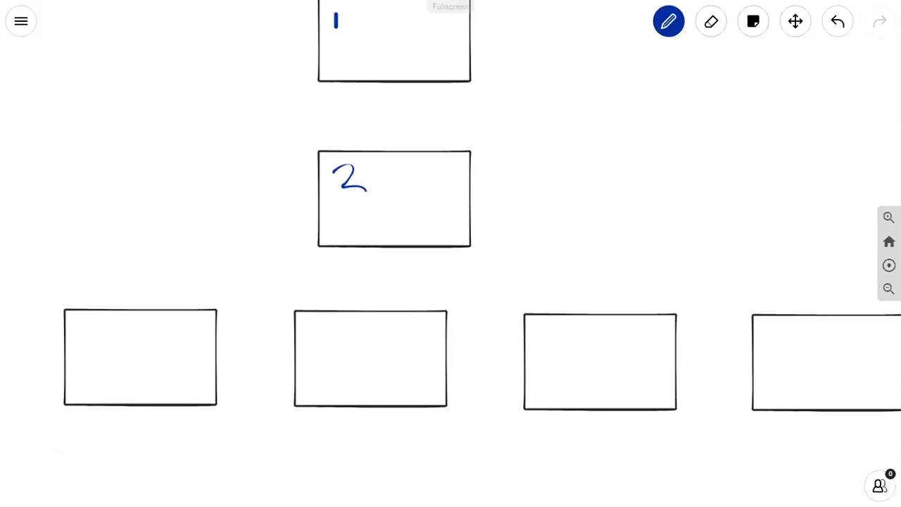
mouse_move(357, 326)
left_mouse_down()
mouse_move(370, 342)
mouse_move(350, 361)
left_mouse_up()
mouse_move(126, 324)
left_mouse_down()
mouse_move(120, 362)
mouse_move(106, 367)
left_mouse_up()
mouse_move(555, 322)
left_mouse_down()
mouse_move(541, 363)
mouse_move(531, 359)
left_mouse_up()
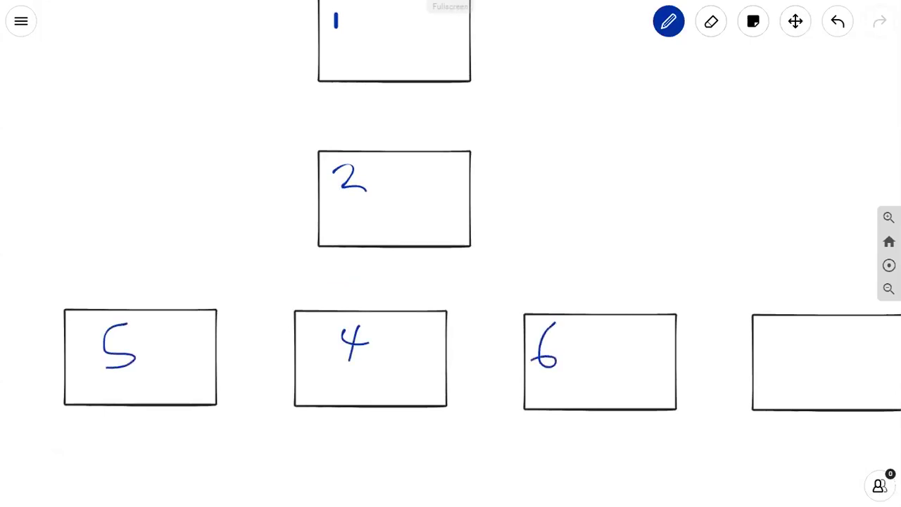
left_click_drag(769, 329, 786, 364)
Draw downward arrows from box 3 to box 1 and from box 1 to box 2
left_click(796, 21)
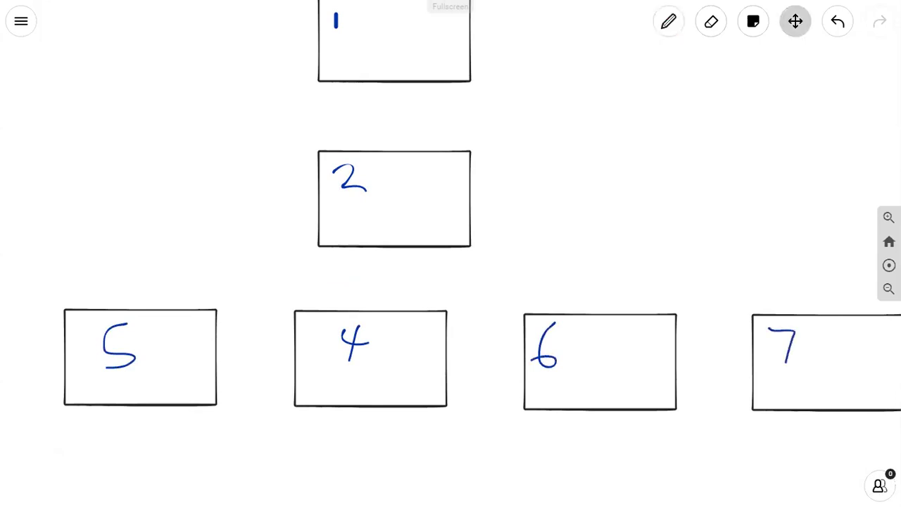
left_click_drag(618, 156, 580, 290)
scroll(602, 249, "down", 2)
scroll(577, 211, "down", 1)
left_click(669, 21)
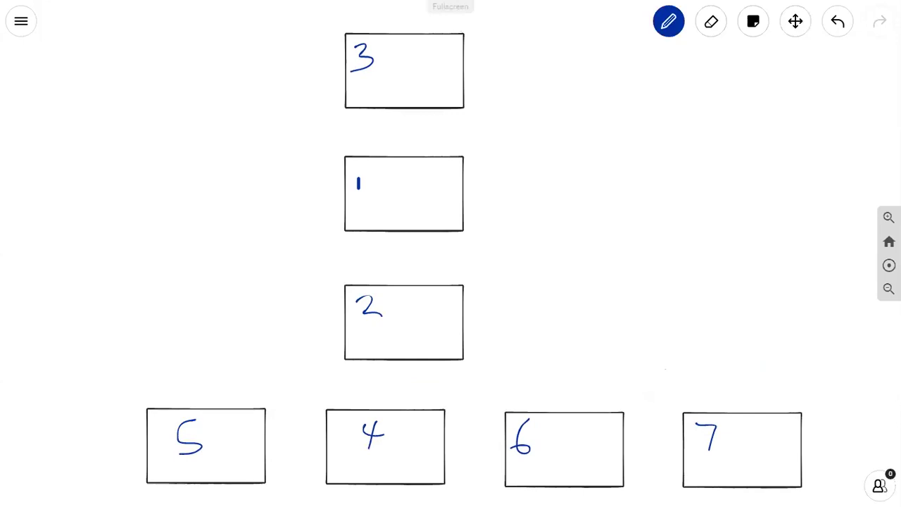
mouse_move(412, 111)
left_mouse_down()
mouse_move(411, 163)
mouse_move(434, 138)
left_mouse_up()
mouse_move(405, 210)
left_mouse_down()
mouse_move(408, 300)
mouse_move(424, 289)
left_mouse_up()
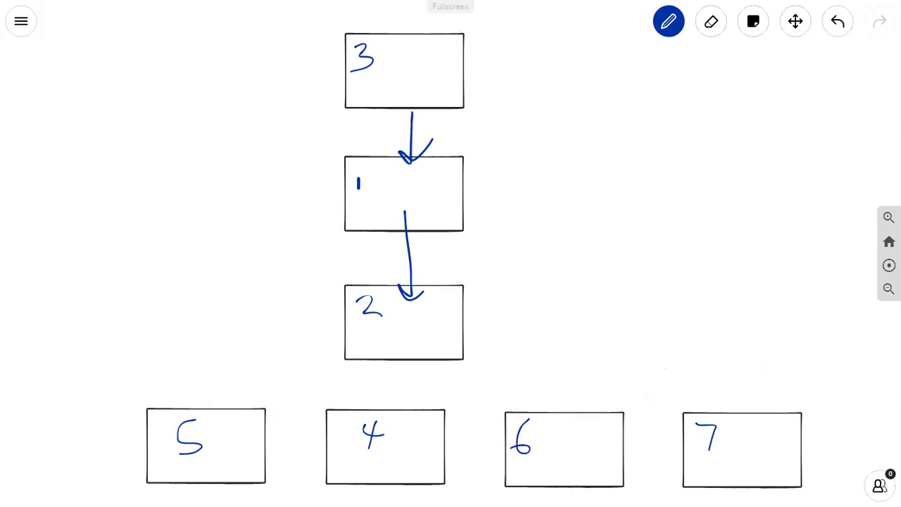
Draw a branching connector from box 2 with arrows down to boxes 5, 4, 6 and 7
left_click_drag(400, 340, 400, 380)
left_click_drag(214, 373, 214, 404)
mouse_move(214, 371)
left_mouse_down()
mouse_move(691, 371)
mouse_move(729, 404)
mouse_move(725, 411)
left_mouse_up()
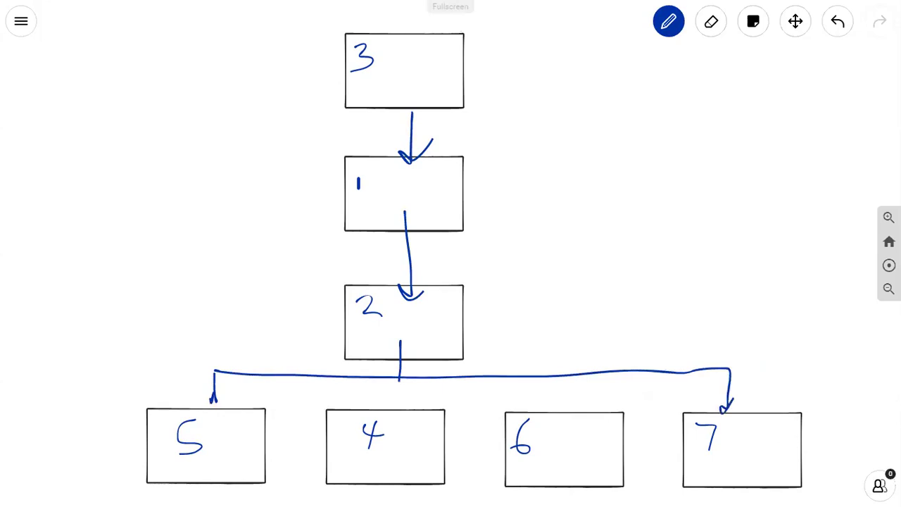
mouse_move(553, 381)
left_mouse_down()
mouse_move(553, 413)
mouse_move(562, 409)
left_mouse_up()
left_click_drag(403, 379, 402, 410)
left_click_drag(395, 408, 405, 408)
Mark the uppermost box with a circled 3 and DMPW, and label the arrow below it WPD
mouse_move(368, 38)
left_mouse_down()
mouse_move(346, 67)
mouse_move(374, 38)
left_mouse_up()
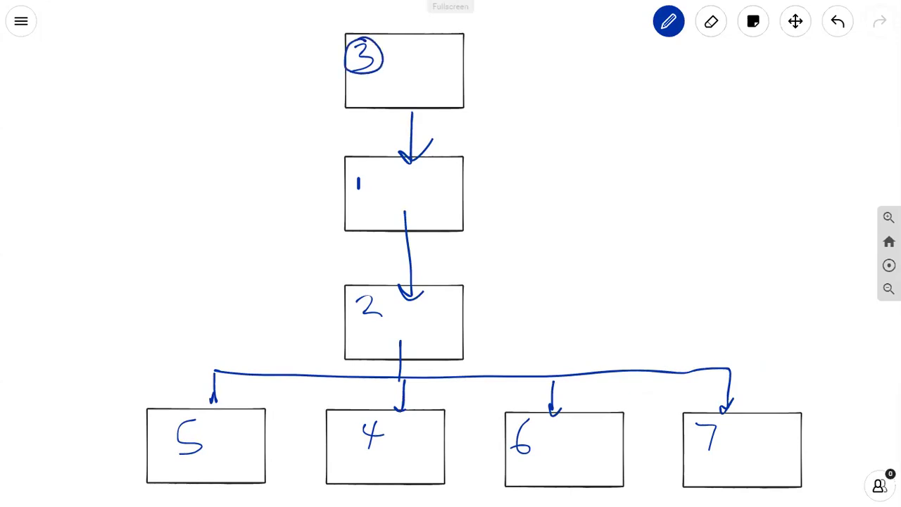
left_click_drag(374, 79, 375, 95)
mouse_move(372, 81)
left_mouse_down()
mouse_move(383, 79)
mouse_move(375, 99)
mouse_move(422, 74)
mouse_move(440, 90)
mouse_move(452, 50)
mouse_move(469, 61)
mouse_move(479, 38)
left_mouse_up()
mouse_move(446, 138)
left_mouse_down()
mouse_move(466, 141)
mouse_move(474, 127)
mouse_move(496, 124)
mouse_move(507, 138)
left_mouse_up()
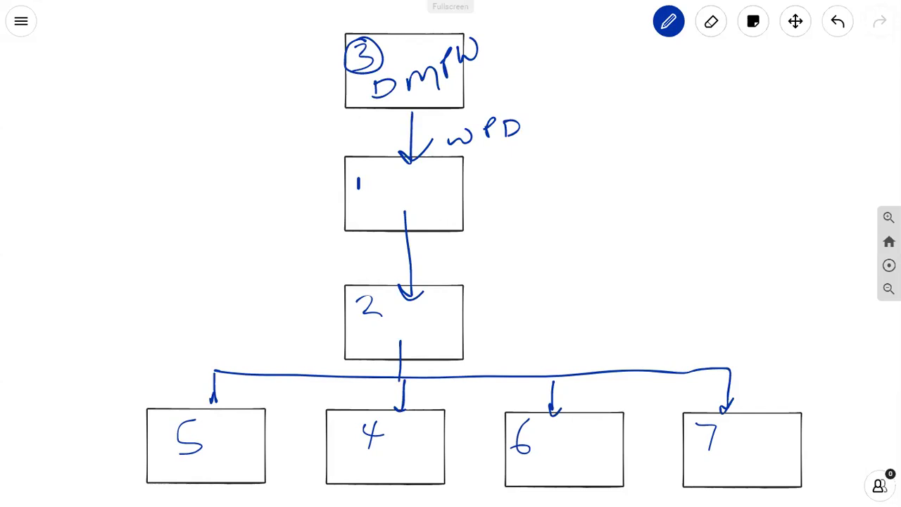
Zoom in on box 1 until it fills most of the canvas and reactivate the pen
left_click(796, 21)
scroll(444, 183, "up", 7)
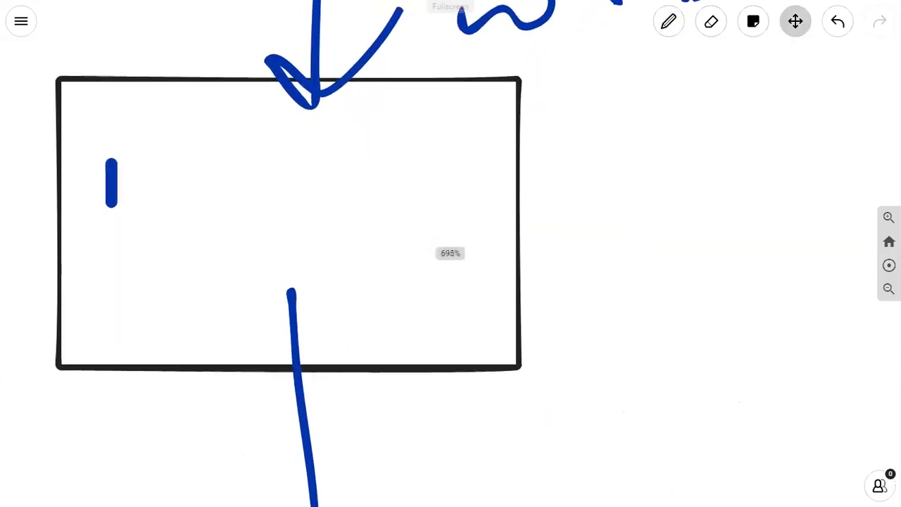
left_click_drag(444, 184, 607, 193)
left_click(669, 21)
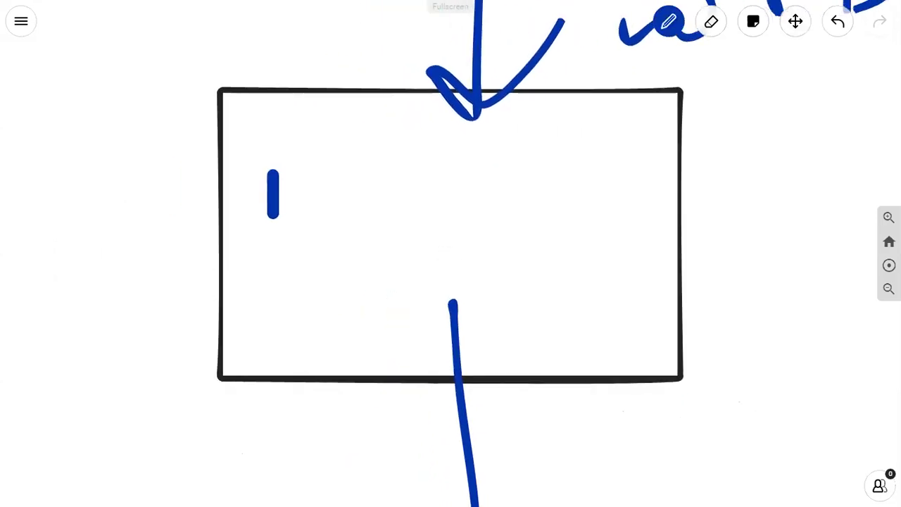
mouse_move(280, 176)
left_mouse_down()
mouse_move(301, 220)
mouse_move(309, 187)
left_mouse_up()
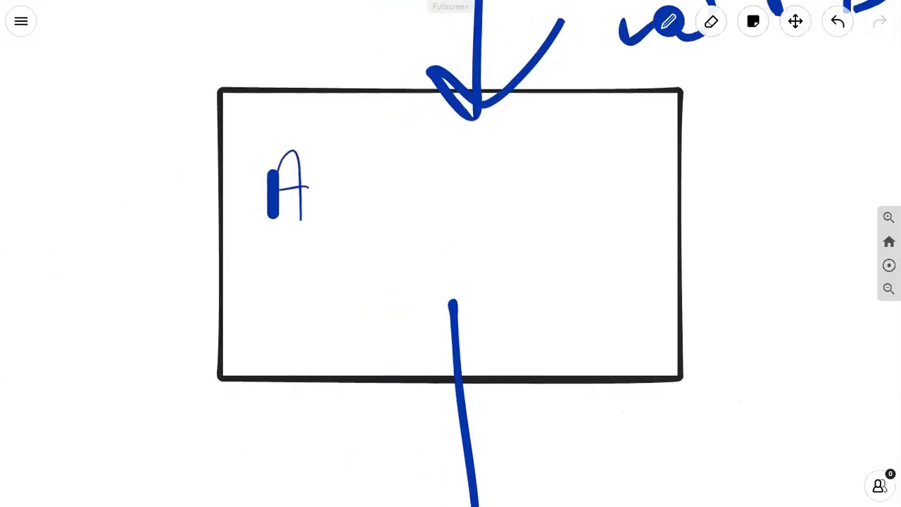
key("ctrl+z")
key("ctrl+z")
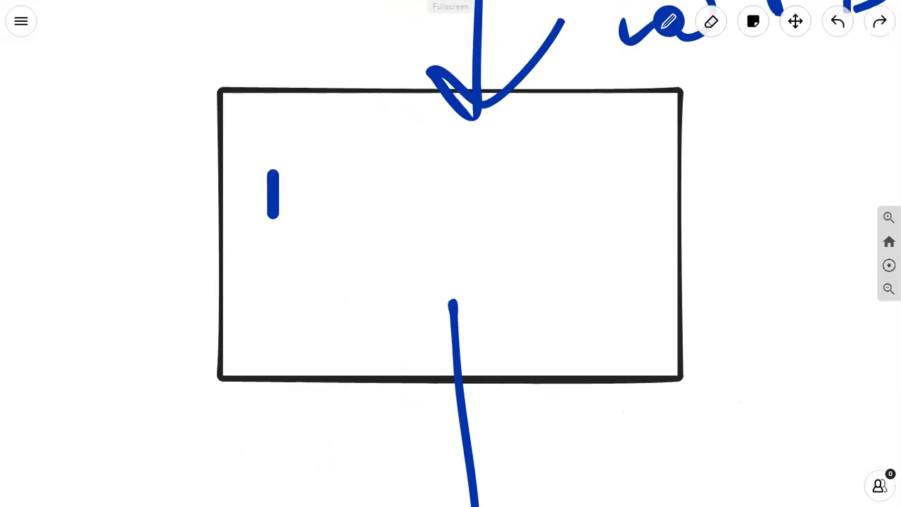
Write ALL M&C beside the number in box 1 and circle M&C
mouse_move(323, 201)
left_mouse_down()
mouse_move(334, 169)
mouse_move(352, 206)
mouse_move(350, 182)
mouse_move(390, 198)
left_mouse_up()
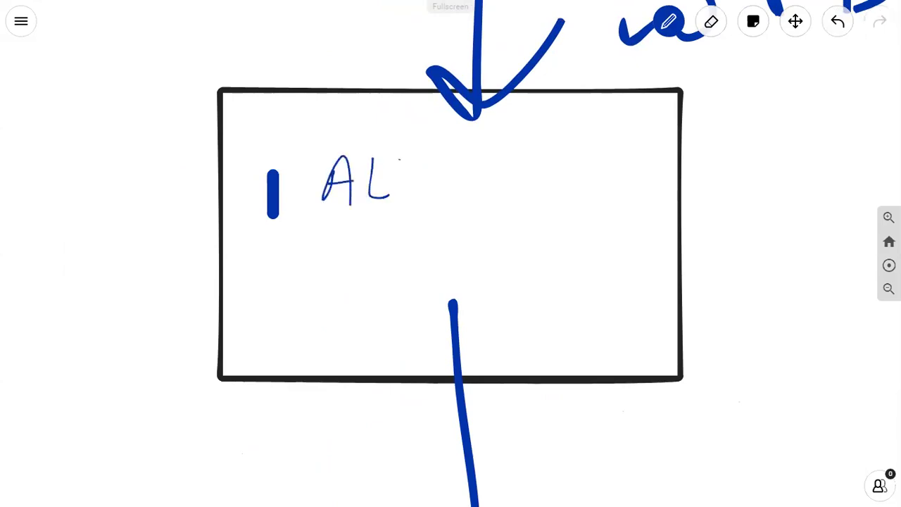
left_click_drag(399, 159, 426, 191)
mouse_move(467, 156)
left_mouse_down()
mouse_move(504, 183)
mouse_move(537, 185)
left_mouse_up()
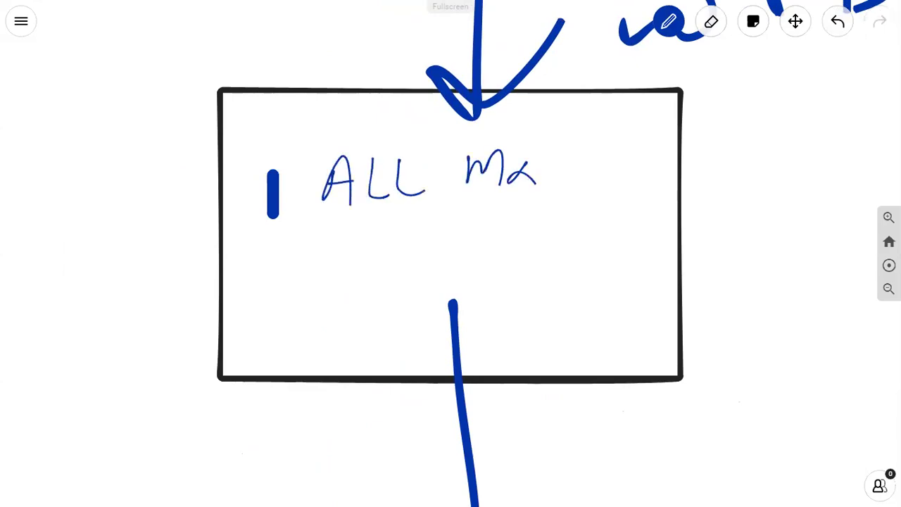
left_click_drag(562, 152, 572, 180)
mouse_move(528, 134)
left_mouse_down()
mouse_move(515, 204)
mouse_move(503, 137)
left_mouse_up()
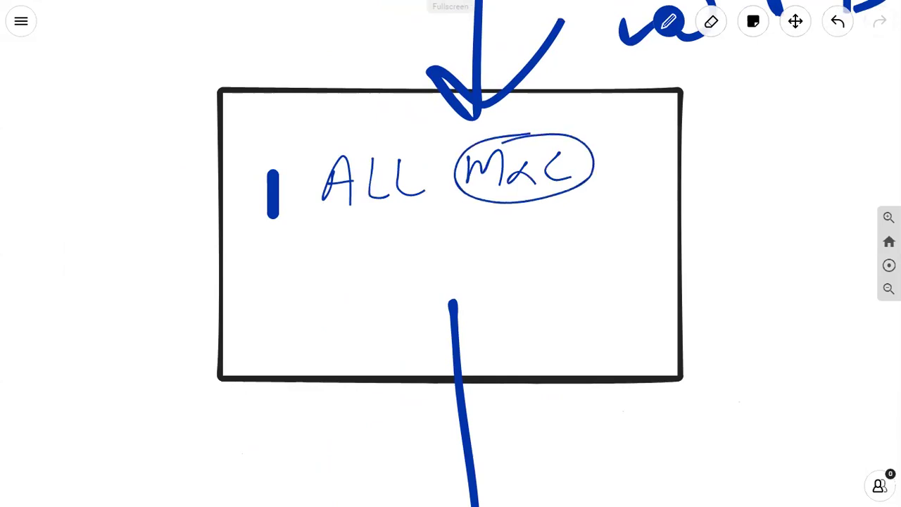
Write Outside Integ. as a second line in box 1
mouse_move(304, 242)
left_mouse_down()
mouse_move(289, 275)
mouse_move(309, 243)
left_mouse_up()
mouse_move(324, 251)
left_mouse_down()
mouse_move(330, 266)
mouse_move(348, 268)
left_mouse_up()
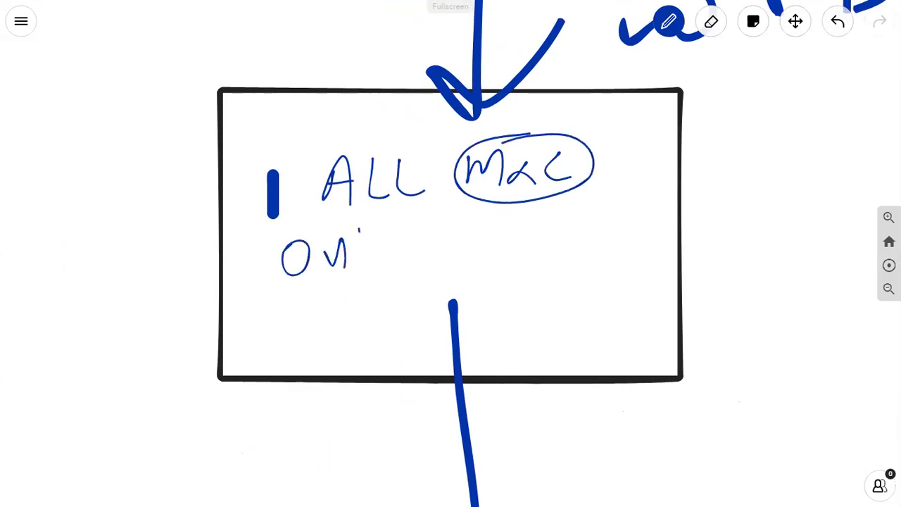
left_click_drag(359, 226, 362, 265)
mouse_move(357, 248)
left_mouse_down()
mouse_move(381, 243)
mouse_move(383, 269)
mouse_move(406, 261)
left_mouse_up()
mouse_move(401, 235)
left_mouse_down()
mouse_move(413, 233)
mouse_move(427, 267)
mouse_move(465, 258)
left_mouse_up()
left_click_drag(513, 231, 511, 269)
left_click_drag(527, 243, 543, 269)
left_click_drag(557, 221, 555, 266)
mouse_move(544, 236)
left_mouse_down()
mouse_move(567, 228)
mouse_move(583, 262)
left_mouse_up()
mouse_move(597, 248)
left_mouse_down()
mouse_move(610, 240)
mouse_move(592, 277)
left_mouse_up()
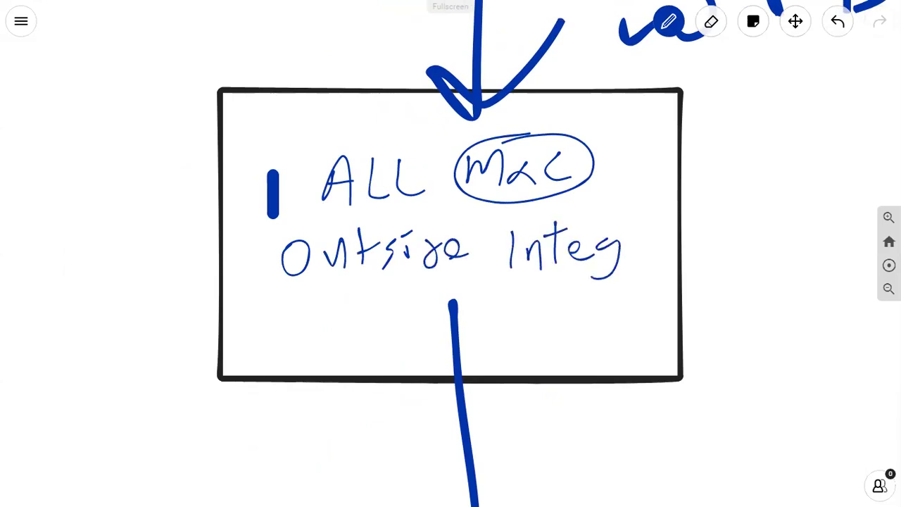
Label the arrow between boxes 1 and 2 WPI and write MCPW in box 2
left_click(795, 21)
scroll(636, 232, "down", 5)
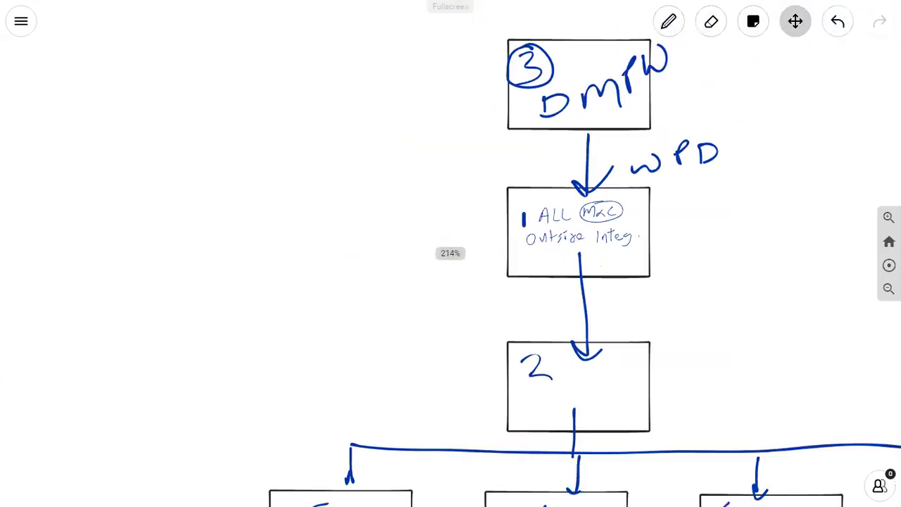
left_click_drag(601, 266, 407, 262)
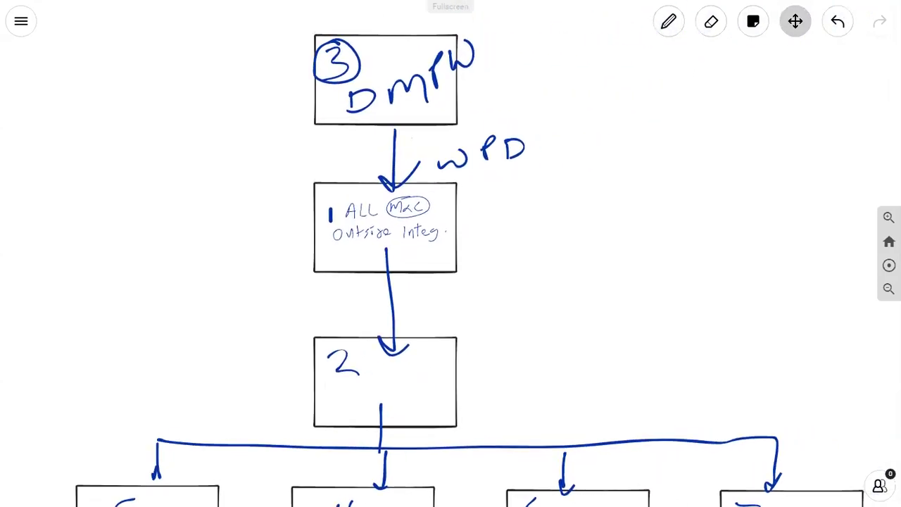
left_click(669, 21)
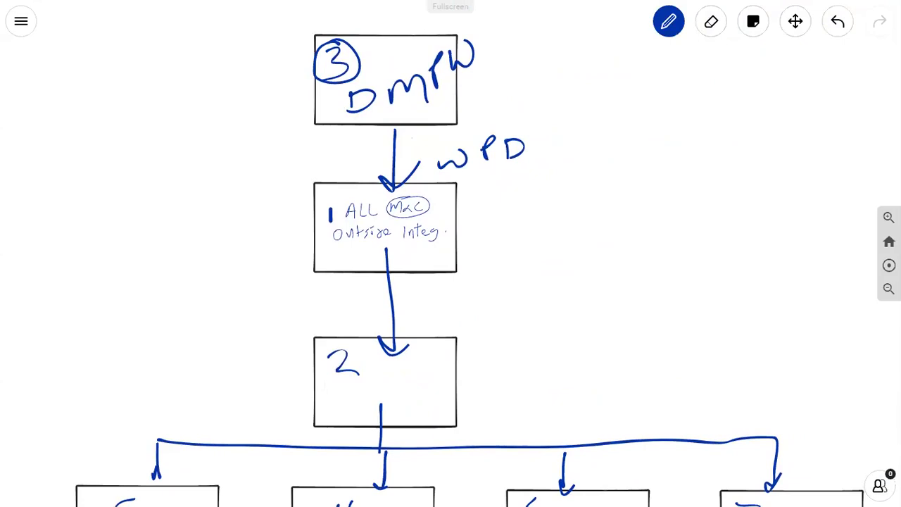
mouse_move(418, 294)
left_mouse_down()
mouse_move(459, 287)
mouse_move(479, 303)
left_mouse_up()
mouse_move(478, 282)
left_mouse_down()
mouse_move(514, 286)
mouse_move(514, 301)
left_mouse_up()
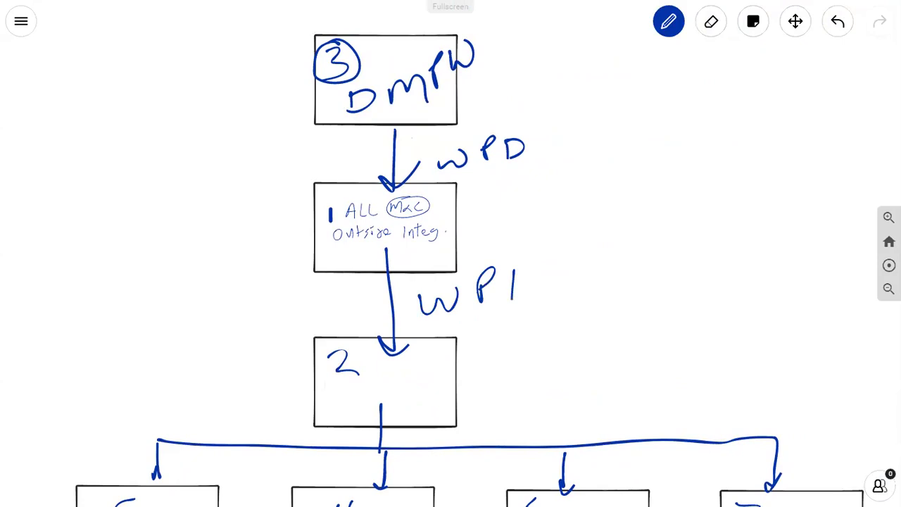
mouse_move(335, 411)
left_mouse_down()
mouse_move(338, 399)
mouse_move(395, 400)
mouse_move(406, 379)
mouse_move(434, 383)
mouse_move(442, 359)
left_mouse_up()
Write WPR above the connector branch leading to box 6 and circle it
left_click(795, 21)
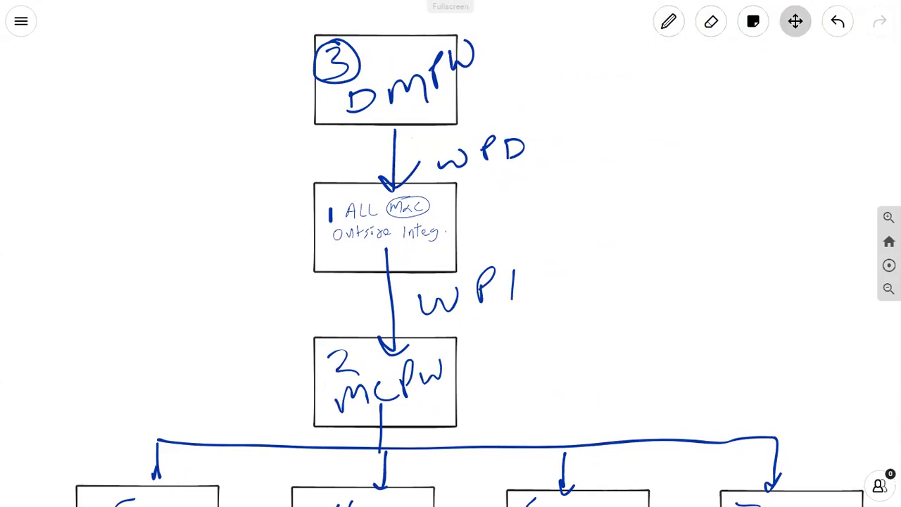
left_click_drag(549, 352, 549, 193)
left_click(669, 22)
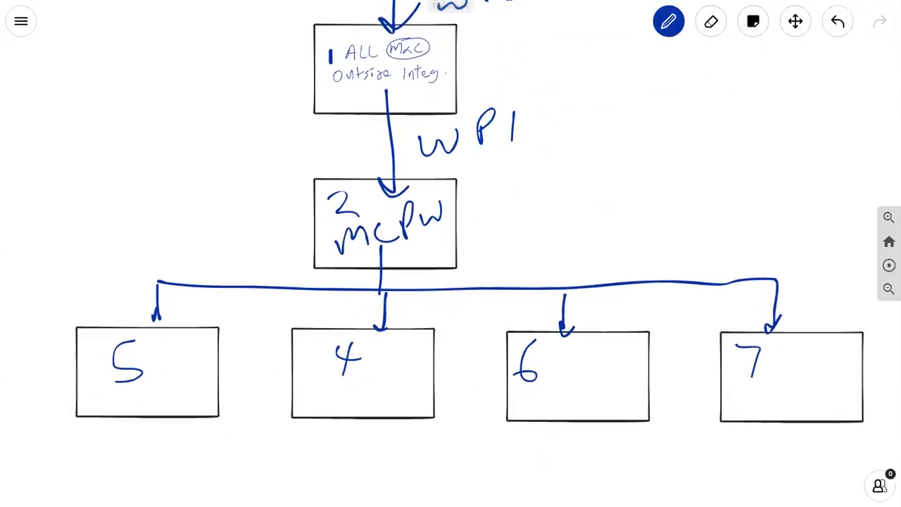
mouse_move(554, 255)
left_mouse_down()
mouse_move(563, 272)
mouse_move(590, 248)
mouse_move(633, 251)
left_mouse_up()
left_click_drag(631, 219, 654, 250)
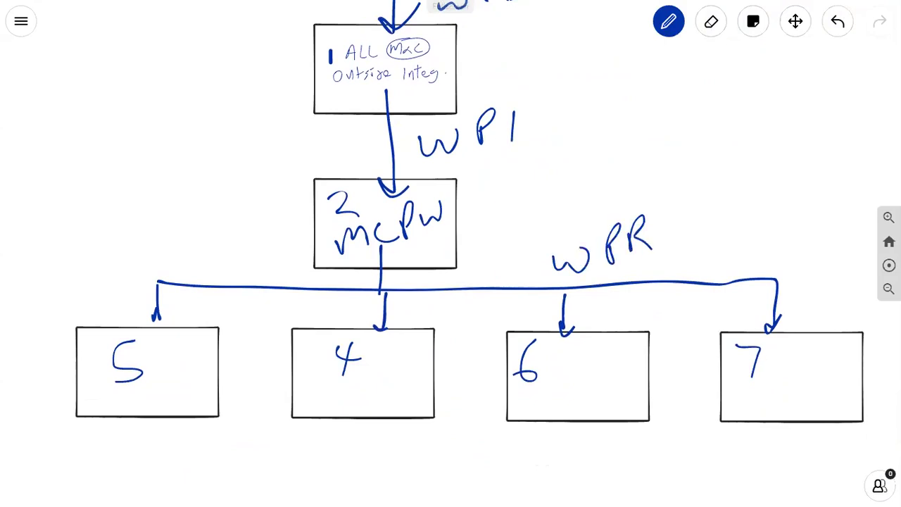
mouse_move(627, 204)
left_mouse_down()
mouse_move(658, 278)
mouse_move(607, 209)
left_mouse_up()
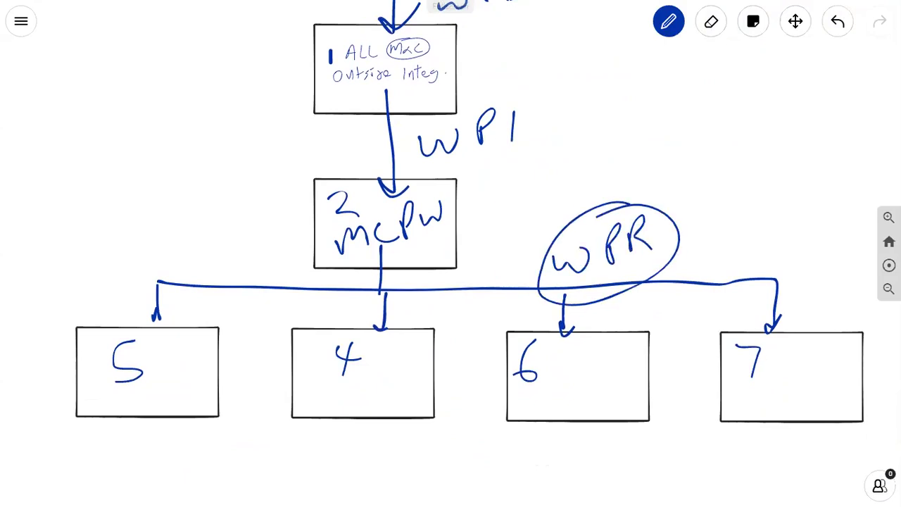
Add a second circled WPR label on the connector near the branch to box 5
mouse_move(188, 264)
left_mouse_down()
mouse_move(191, 284)
mouse_move(236, 252)
mouse_move(229, 269)
left_mouse_up()
mouse_move(244, 260)
left_mouse_down()
mouse_move(244, 274)
mouse_move(264, 271)
left_mouse_up()
mouse_move(224, 224)
left_mouse_down()
mouse_move(264, 278)
mouse_move(211, 238)
left_mouse_up()
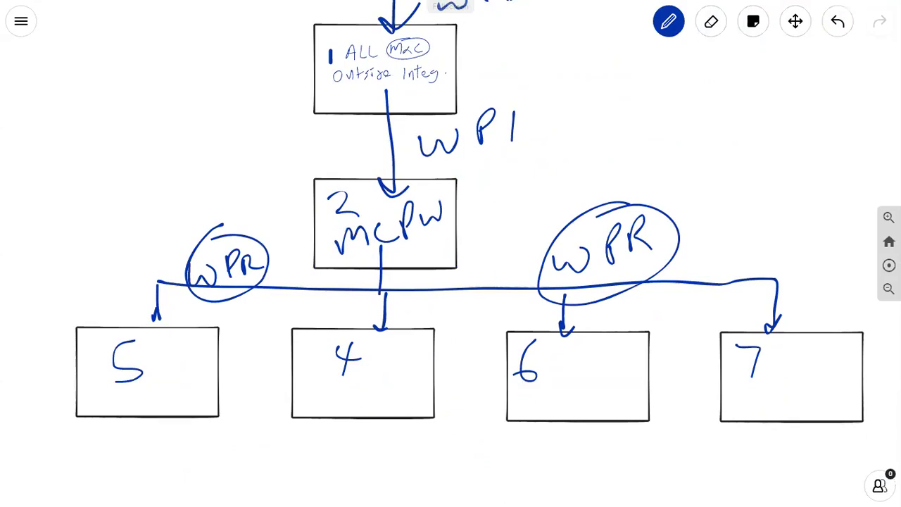
Write MT in box 5, MR in box 4, PICC in box 6 and MC in box 7
mouse_move(145, 403)
left_mouse_down()
mouse_move(150, 384)
mouse_move(166, 376)
mouse_move(170, 407)
left_mouse_up()
mouse_move(186, 370)
left_mouse_down()
mouse_move(189, 402)
mouse_move(201, 365)
left_mouse_up()
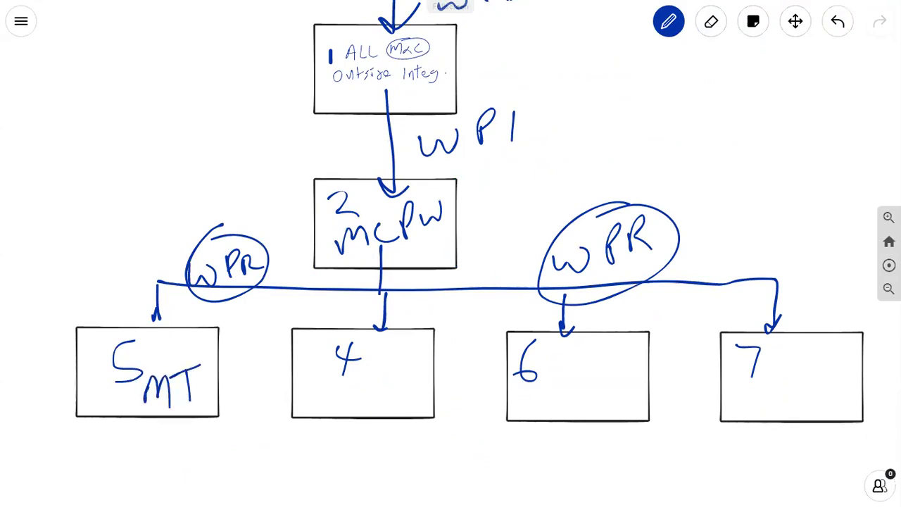
mouse_move(348, 409)
left_mouse_down()
mouse_move(357, 391)
mouse_move(380, 406)
mouse_move(388, 382)
mouse_move(390, 391)
mouse_move(411, 398)
left_mouse_up()
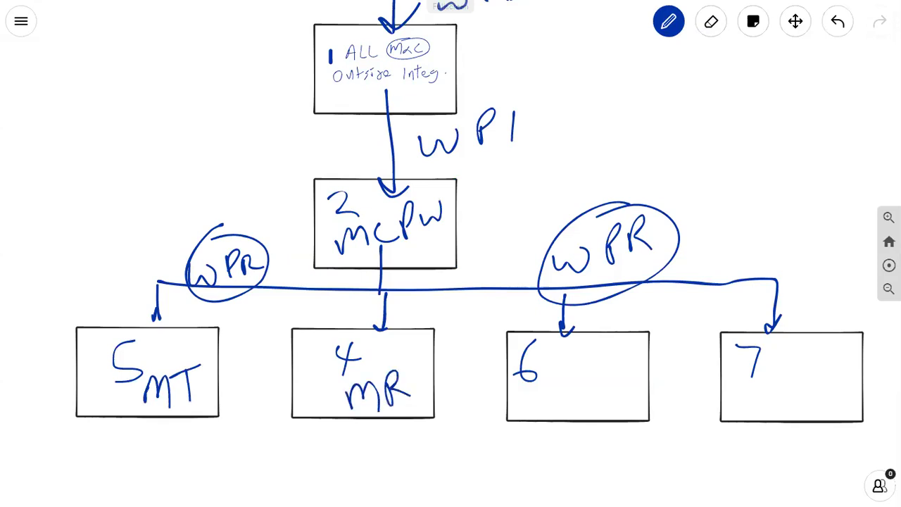
left_click_drag(566, 393, 569, 407)
mouse_move(564, 386)
left_mouse_down()
mouse_move(576, 383)
mouse_move(586, 406)
mouse_move(638, 384)
left_mouse_up()
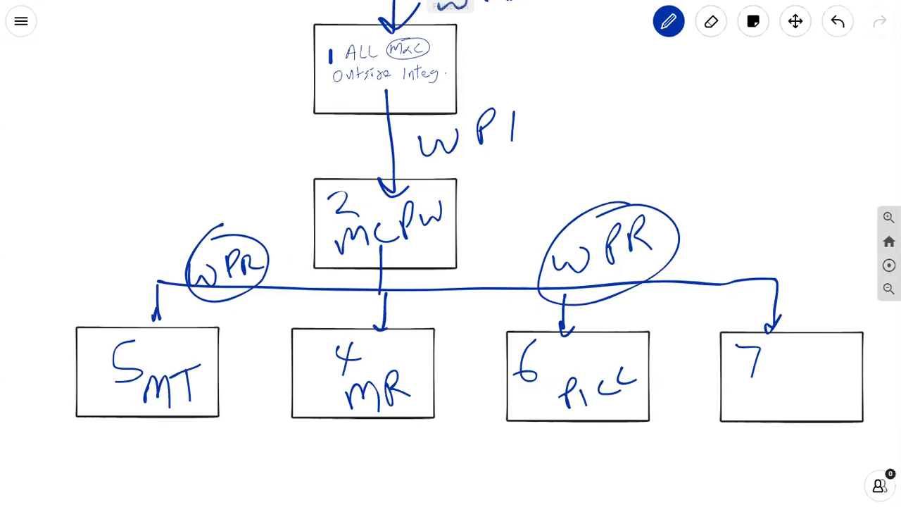
mouse_move(759, 407)
left_mouse_down()
mouse_move(761, 391)
mouse_move(792, 407)
left_mouse_up()
left_click_drag(815, 378, 830, 386)
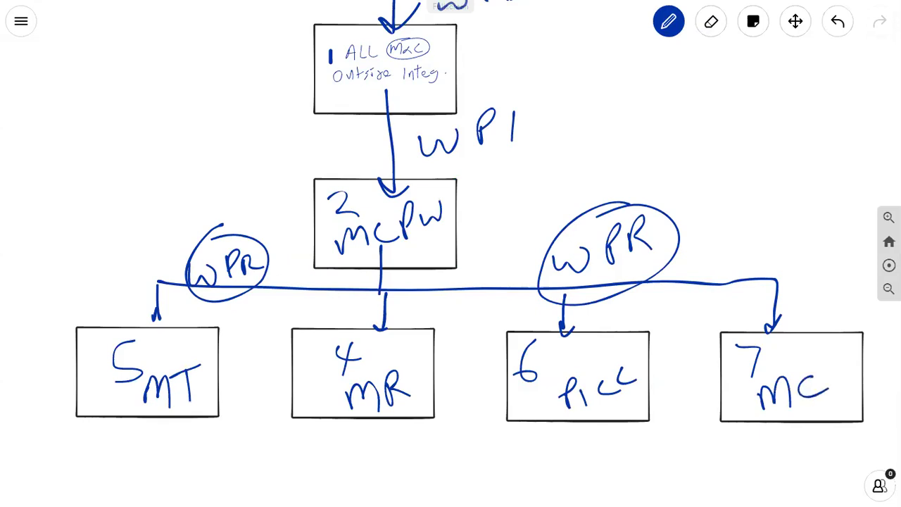
Zoom out and reposition the canvas to view the whole flow diagram
left_click(795, 21)
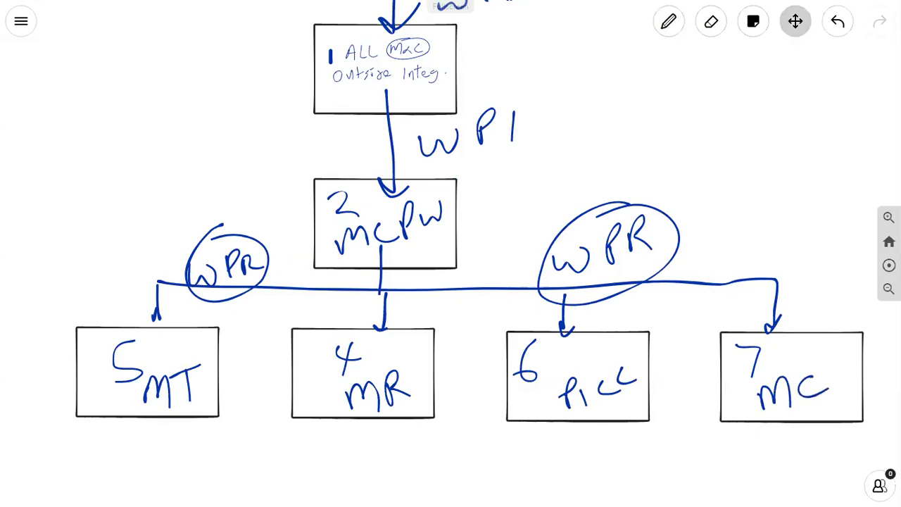
scroll(136, 215, "down", 5)
left_click_drag(422, 211, 431, 272)
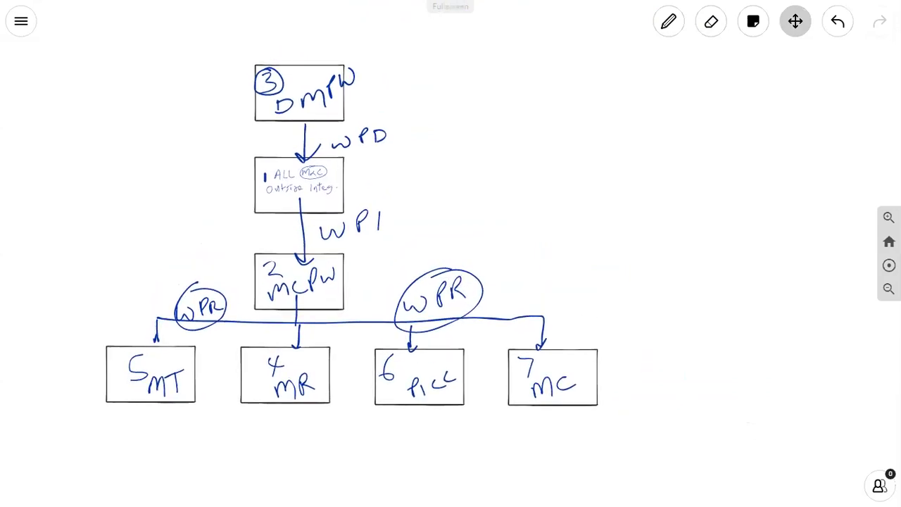
Sketch three stacked empty boxes joined by downward arrows in the blank area beside the flow diagram, with a short line below the last
left_click(669, 22)
left_click_drag(674, 98, 675, 117)
mouse_move(677, 93)
left_mouse_down()
mouse_move(699, 90)
mouse_move(684, 120)
mouse_move(674, 120)
left_mouse_up()
mouse_move(711, 132)
left_mouse_down()
mouse_move(710, 162)
mouse_move(723, 157)
left_mouse_up()
mouse_move(682, 182)
left_mouse_down()
mouse_move(682, 211)
mouse_move(762, 204)
mouse_move(680, 214)
left_mouse_up()
mouse_move(727, 217)
left_mouse_down()
mouse_move(709, 255)
mouse_move(736, 248)
left_mouse_up()
mouse_move(690, 279)
left_mouse_down()
mouse_move(763, 278)
mouse_move(681, 324)
left_mouse_up()
left_click_drag(738, 331, 737, 346)
Add a branching connector with four downward arrows below the sketched boxes and draw an empty box under each arrow
mouse_move(672, 365)
left_mouse_down()
mouse_move(827, 358)
mouse_move(827, 392)
mouse_move(838, 379)
left_mouse_up()
left_click_drag(741, 363, 741, 386)
mouse_move(733, 382)
left_mouse_down()
mouse_move(739, 389)
mouse_move(746, 372)
left_mouse_up()
left_click_drag(670, 363, 669, 392)
mouse_move(662, 385)
left_mouse_down()
mouse_move(668, 393)
mouse_move(678, 377)
left_mouse_up()
mouse_move(670, 407)
left_mouse_down()
mouse_move(645, 407)
mouse_move(634, 443)
mouse_move(642, 416)
left_mouse_up()
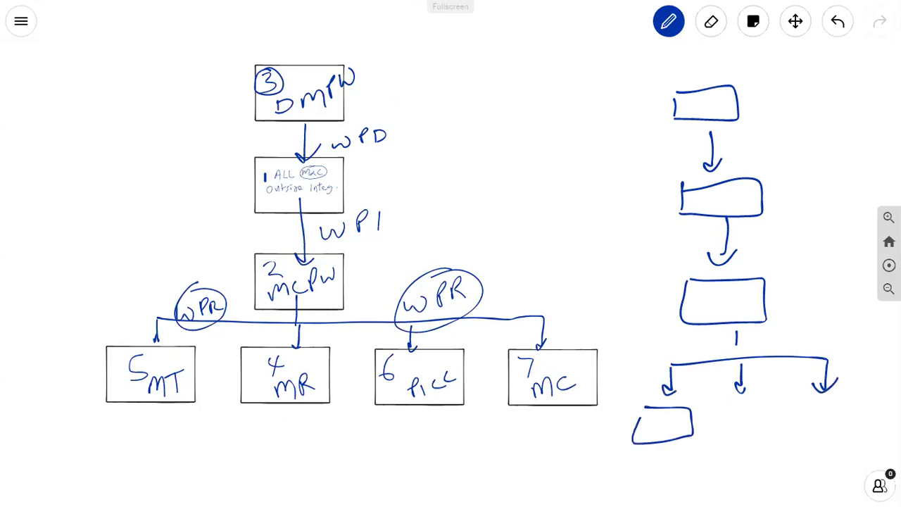
left_click_drag(709, 372, 710, 401)
left_click_drag(710, 402, 717, 391)
mouse_move(720, 407)
left_mouse_down()
mouse_move(697, 409)
mouse_move(700, 438)
mouse_move(698, 415)
mouse_move(769, 398)
left_mouse_up()
mouse_move(769, 399)
left_mouse_down()
mouse_move(770, 433)
mouse_move(739, 403)
left_mouse_up()
mouse_move(796, 396)
left_mouse_down()
mouse_move(798, 423)
mouse_move(855, 392)
mouse_move(798, 427)
left_mouse_up()
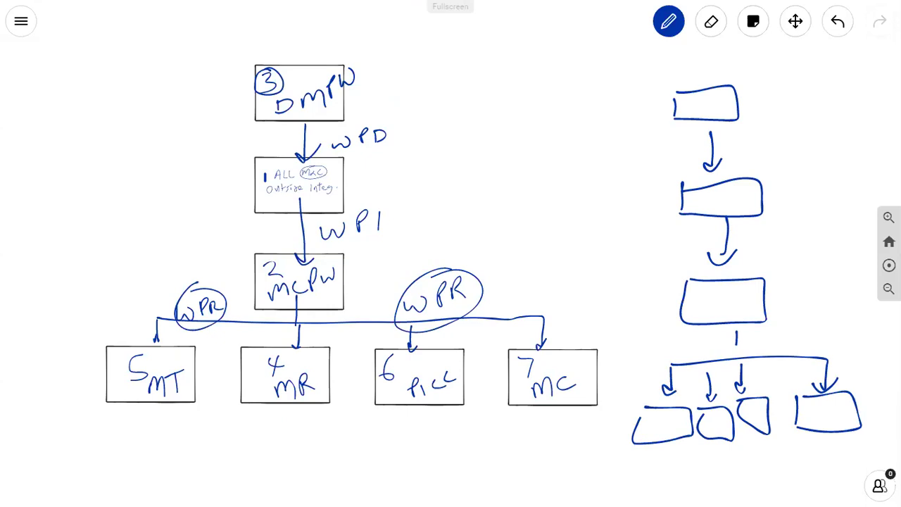
Erase the entire sketched copy of the empty flow diagram beside the original
left_click(712, 21)
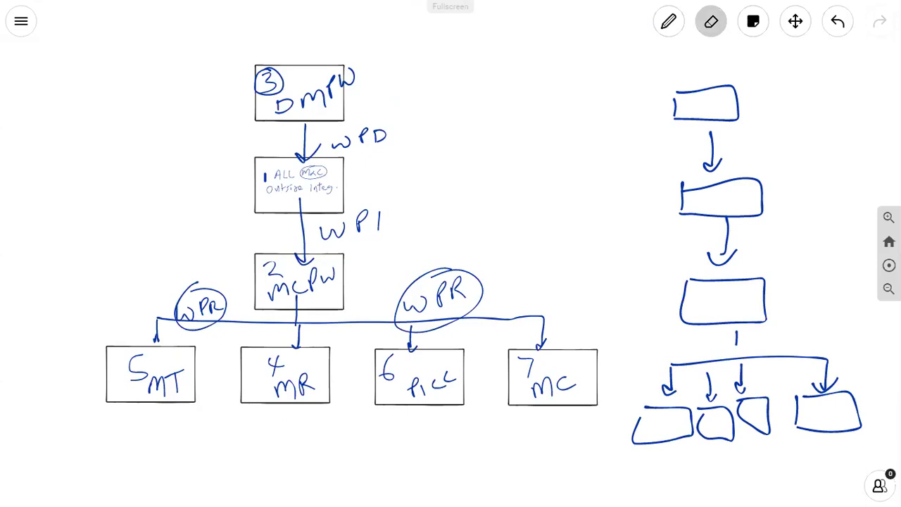
mouse_move(694, 92)
left_mouse_down()
mouse_move(662, 408)
mouse_move(671, 384)
mouse_move(757, 415)
mouse_move(824, 387)
mouse_move(726, 263)
left_mouse_up()
left_click(725, 235)
left_click(711, 152)
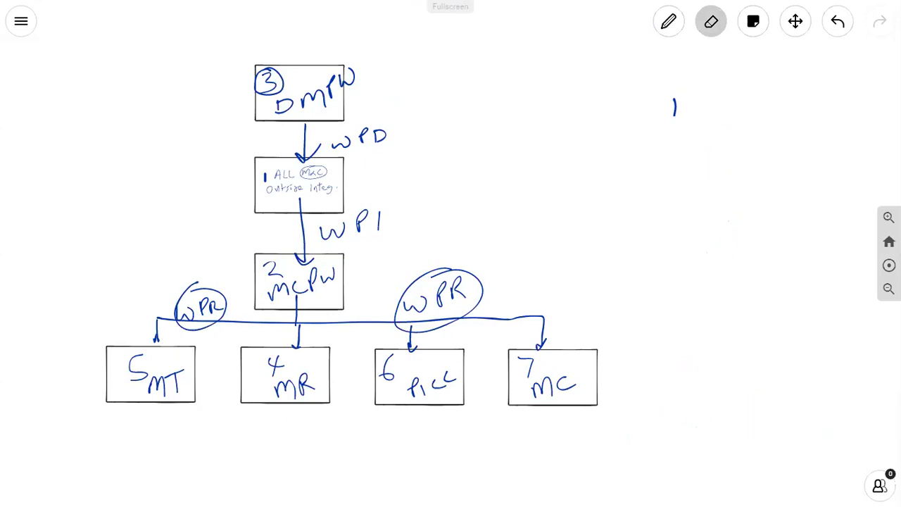
left_click(674, 107)
Paste a blank box and place it in the empty area left of boxes 5 and 4
left_click(796, 21)
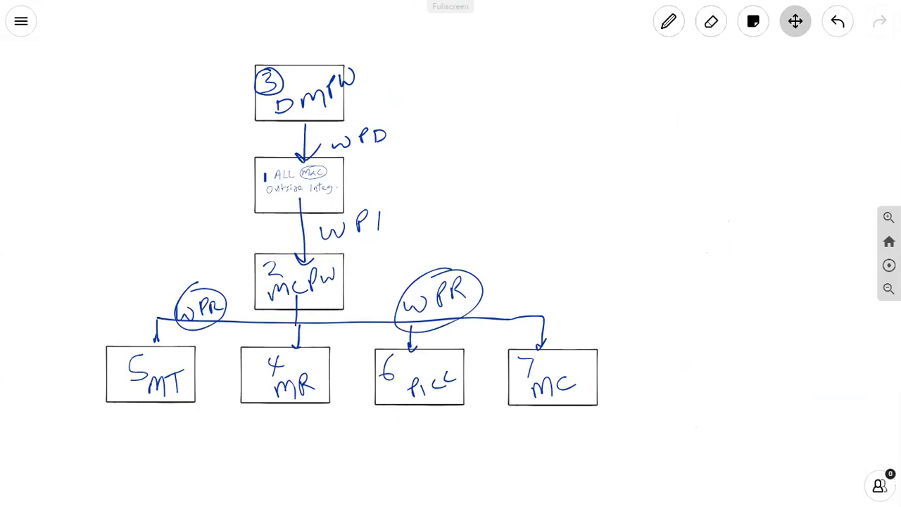
scroll(404, 233, "up", 3)
left_click_drag(403, 233, 533, 260)
left_click_drag(426, 268, 648, 257)
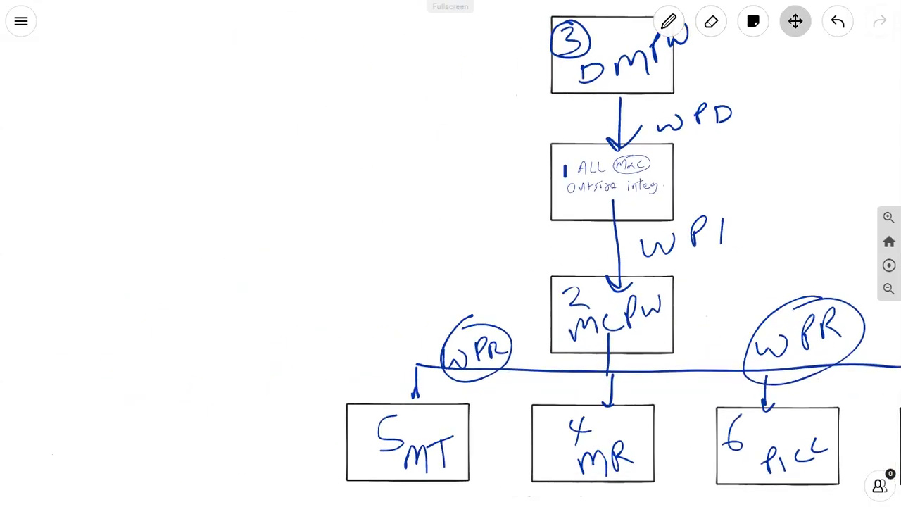
scroll(647, 257, "down", 3)
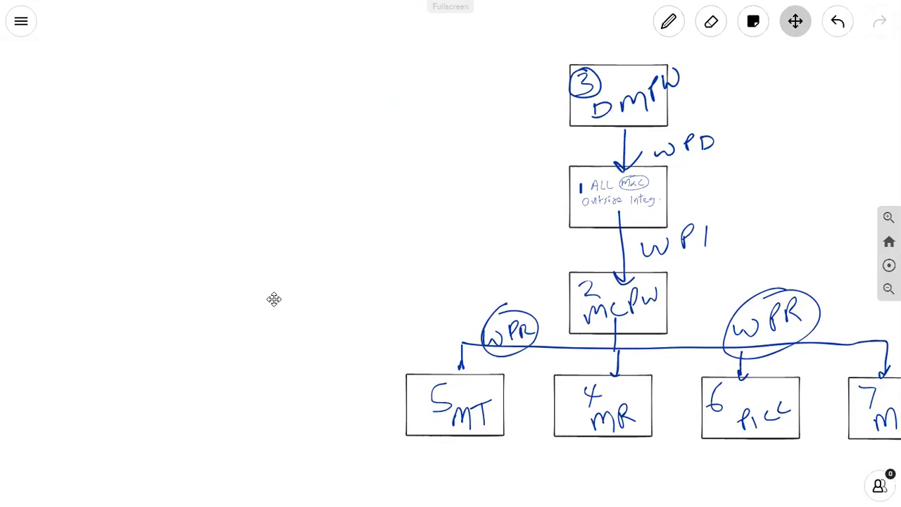
key("space")
key("ctrl+v")
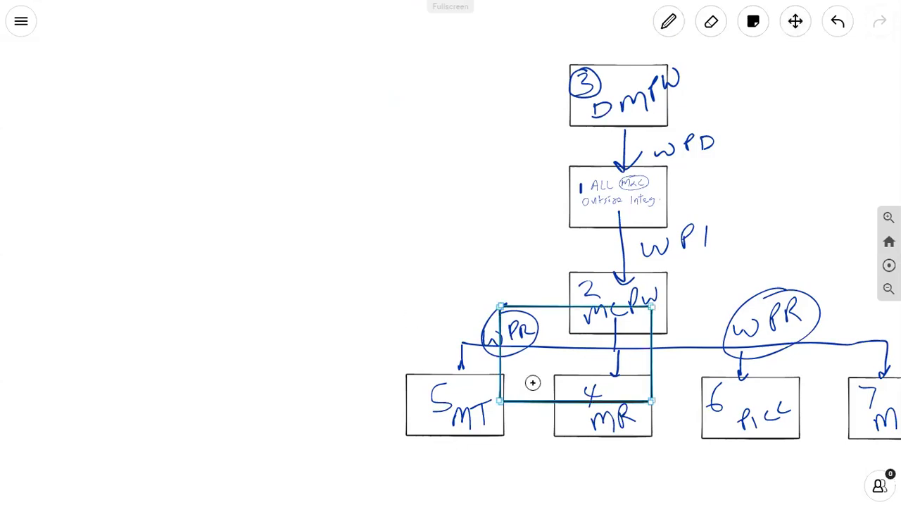
left_click_drag(555, 307, 204, 333)
Add the text VARIOUS PROCESSES on two lines inside the newly pasted box
key("p")
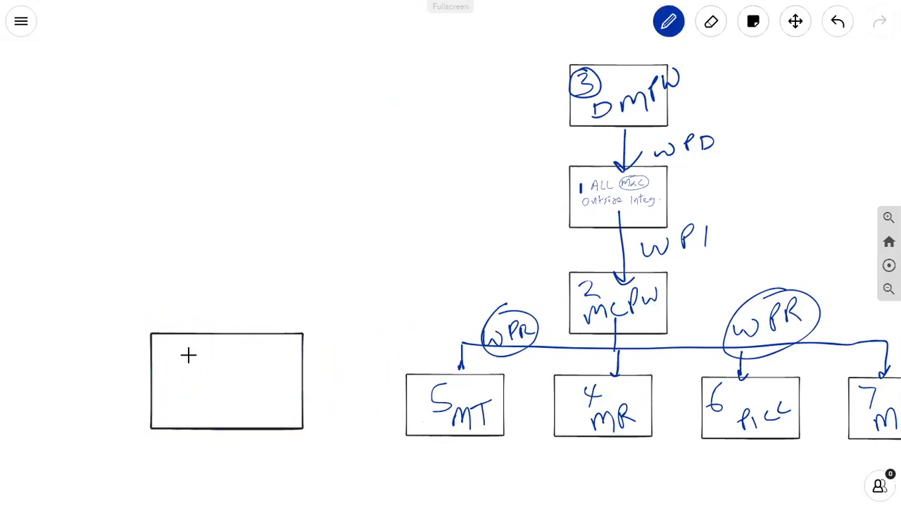
double_click(176, 360)
type("VARIOUS")
key("Return")
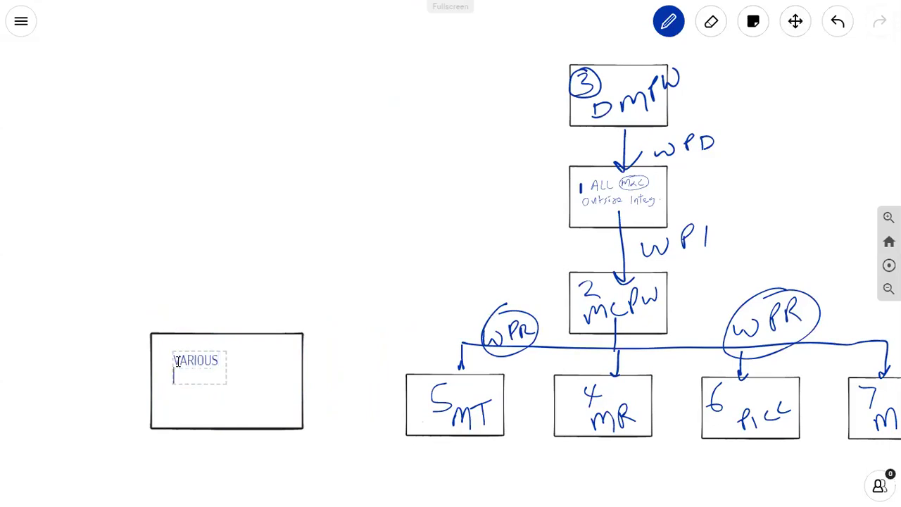
type("PROCESSES")
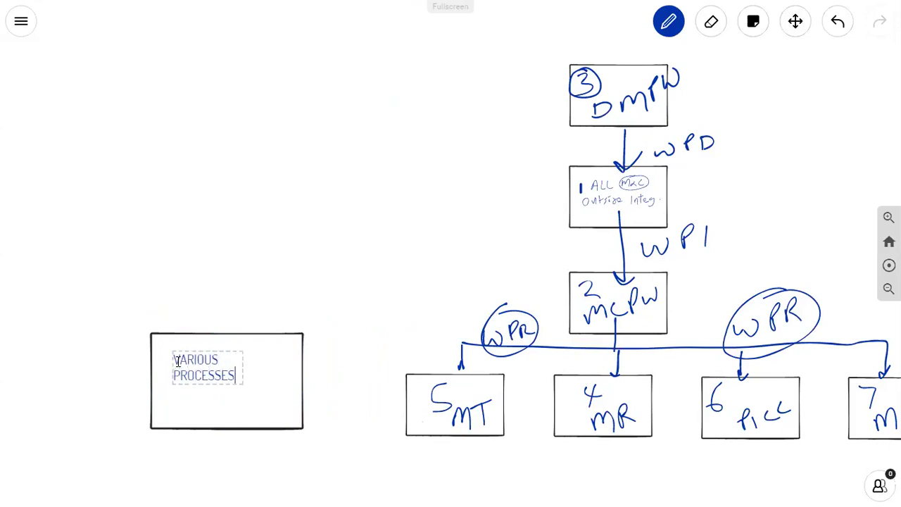
left_click(216, 325)
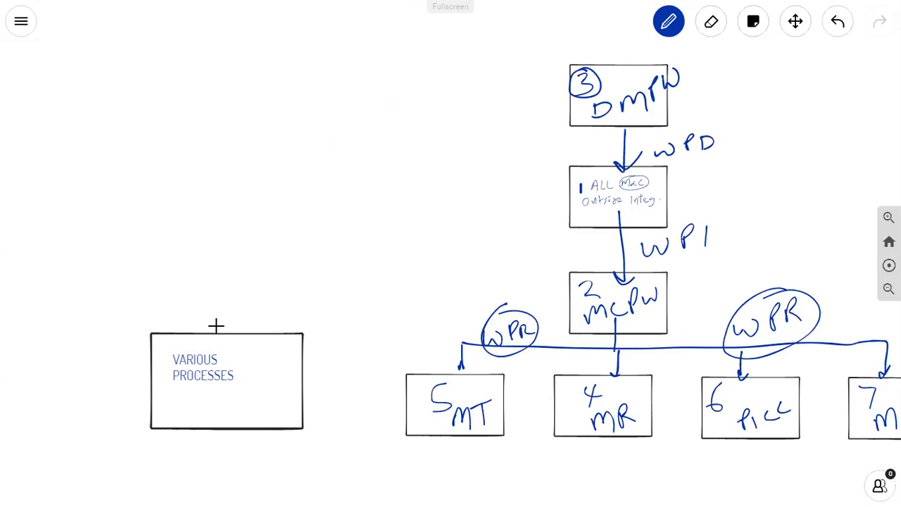
Draw an upward arrow from the VARIOUS PROCESSES box and handwrite "Change requests" beside it
mouse_move(193, 331)
left_mouse_down()
mouse_move(187, 246)
mouse_move(204, 243)
left_mouse_up()
left_click_drag(226, 283, 239, 293)
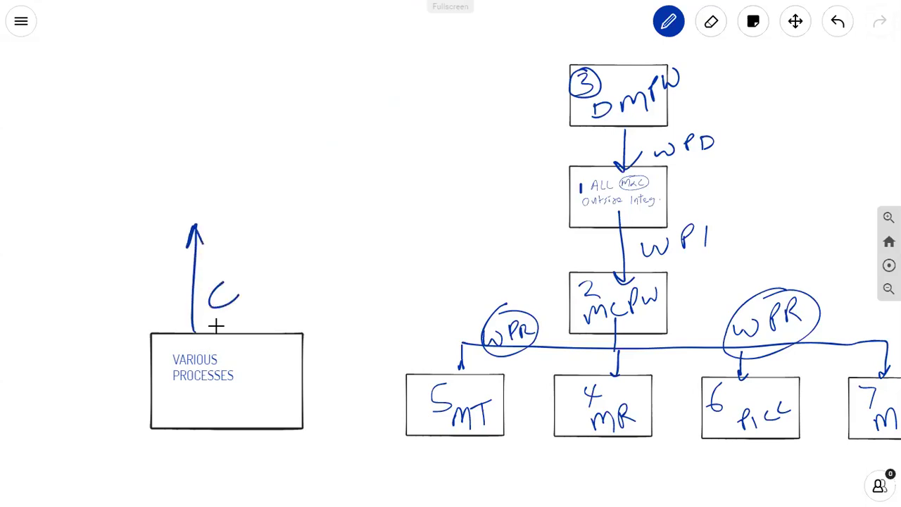
mouse_move(237, 260)
left_mouse_down()
mouse_move(247, 281)
mouse_move(267, 262)
mouse_move(305, 266)
mouse_move(311, 255)
mouse_move(313, 288)
left_mouse_up()
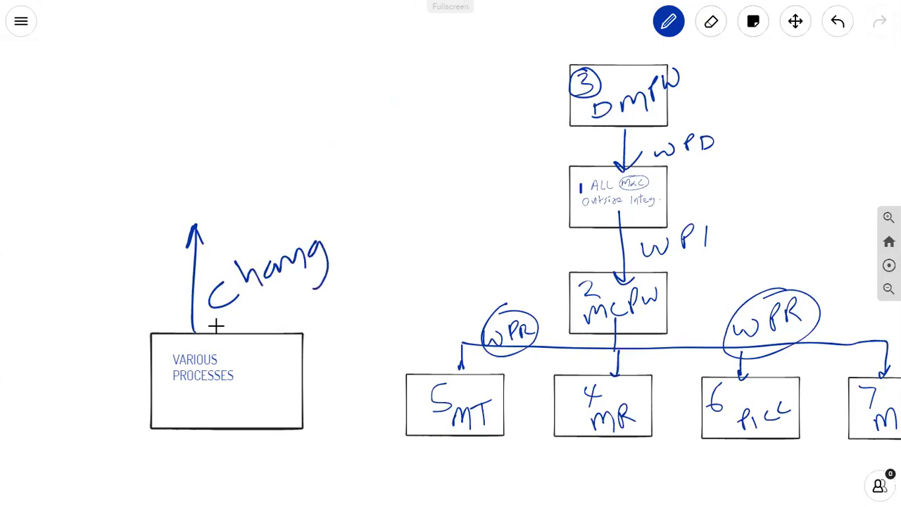
mouse_move(339, 253)
left_mouse_down()
mouse_move(349, 234)
mouse_move(368, 242)
left_mouse_up()
mouse_move(271, 311)
left_mouse_down()
mouse_move(297, 285)
mouse_move(324, 307)
mouse_move(340, 300)
left_mouse_up()
mouse_move(345, 293)
left_mouse_down()
mouse_move(351, 334)
mouse_move(362, 289)
mouse_move(408, 242)
mouse_move(413, 251)
left_mouse_up()
left_click_drag(421, 234, 418, 256)
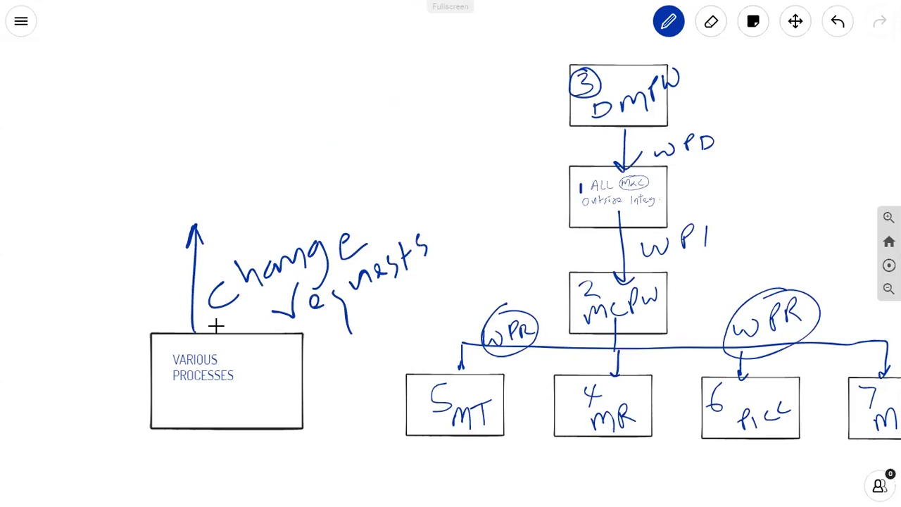
Paste another blank box and place it at the tip of the change requests arrow
key("ctrl+v")
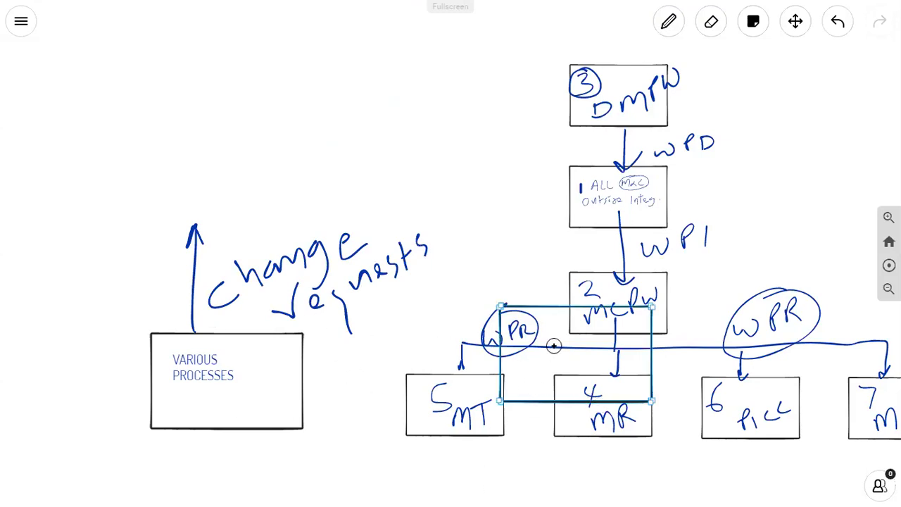
left_click_drag(558, 325, 167, 118)
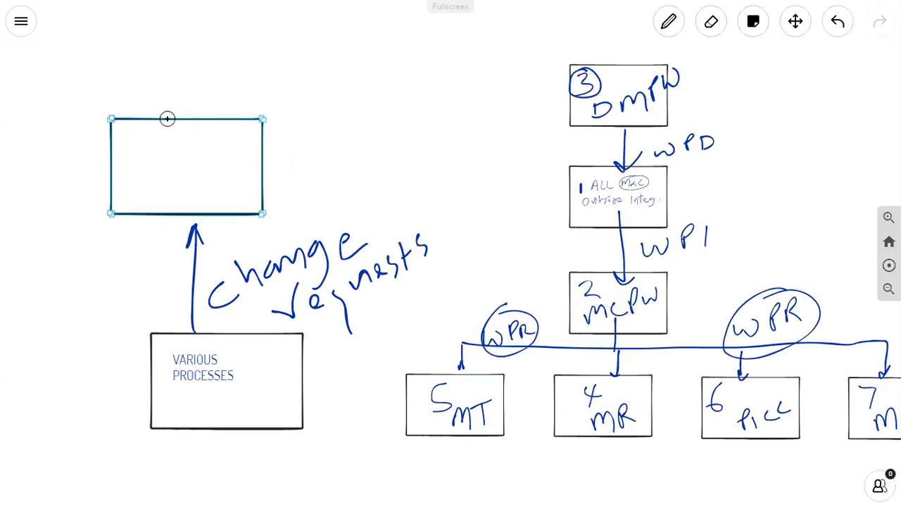
left_click(168, 150)
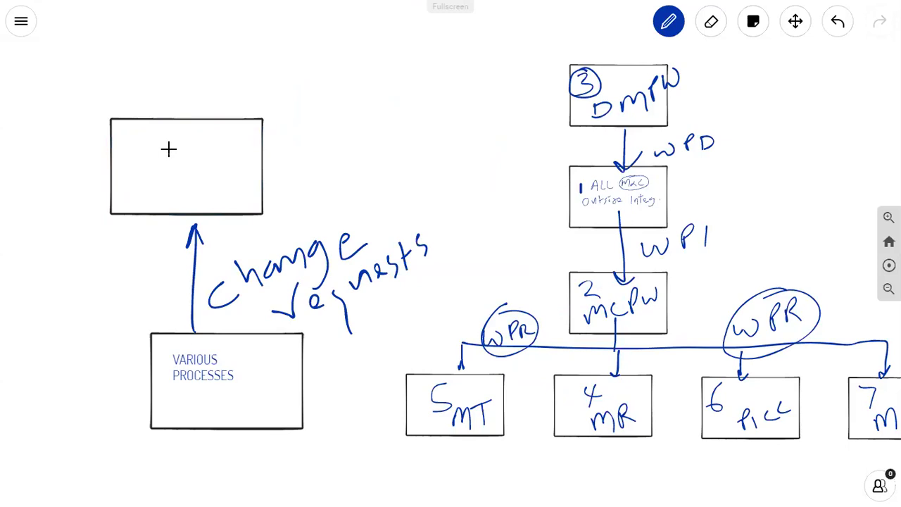
Draw a curved arrow from the VARIOUS PROCESSES box to box 6 and undo it
mouse_move(245, 421)
left_mouse_down()
mouse_move(503, 485)
mouse_move(711, 438)
mouse_move(704, 475)
left_mouse_up()
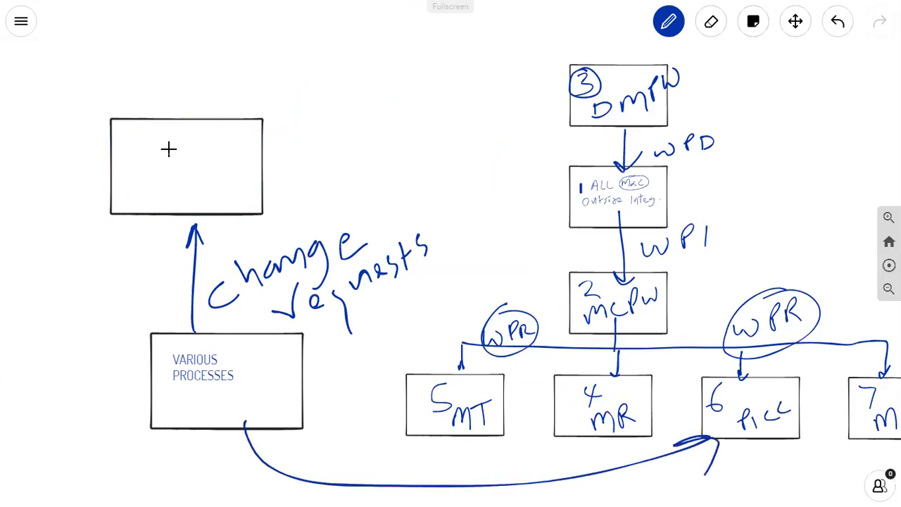
key("ctrl+z")
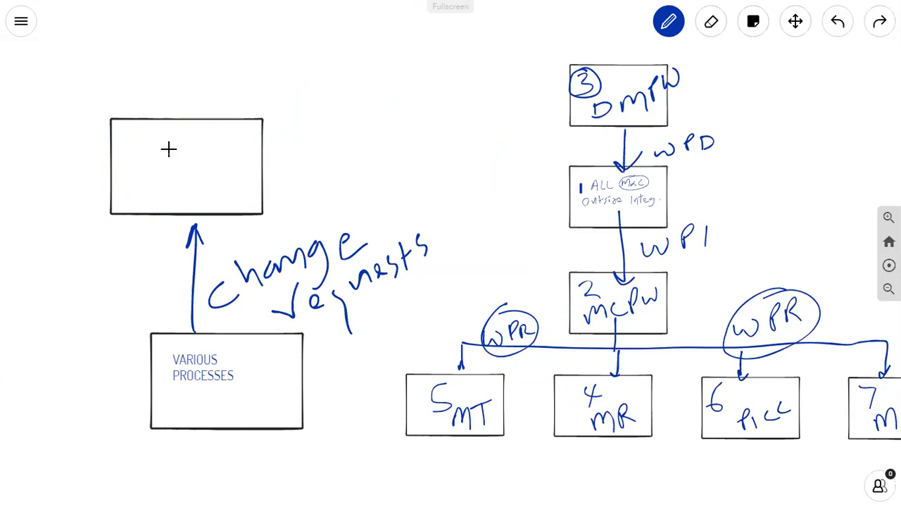
Add the text PERFORM INTEGRATED CHANGE CONTROL on two lines inside the upper blank box
left_click(129, 157)
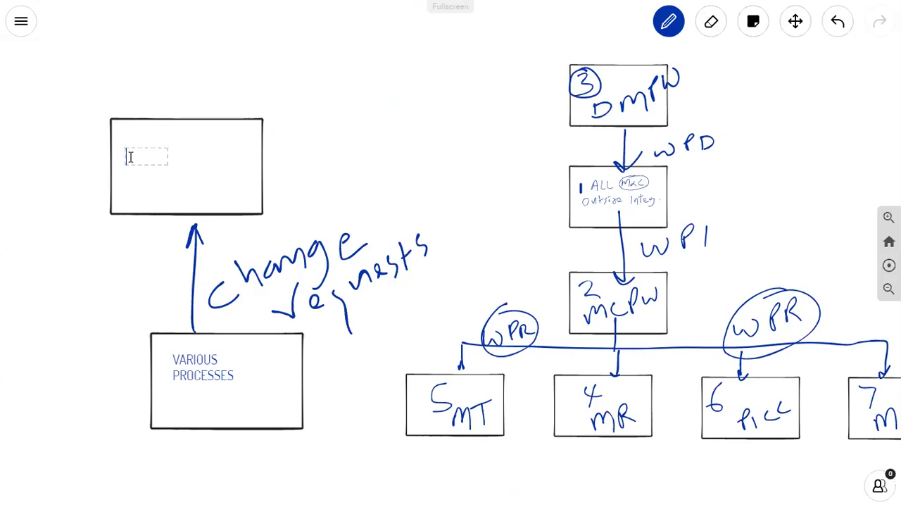
type("PERFORM")
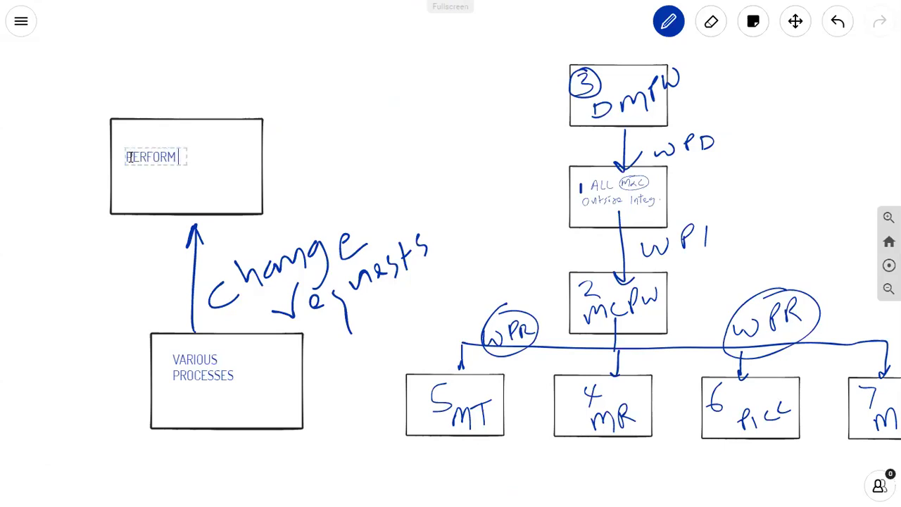
type(" INTEGRATED ")
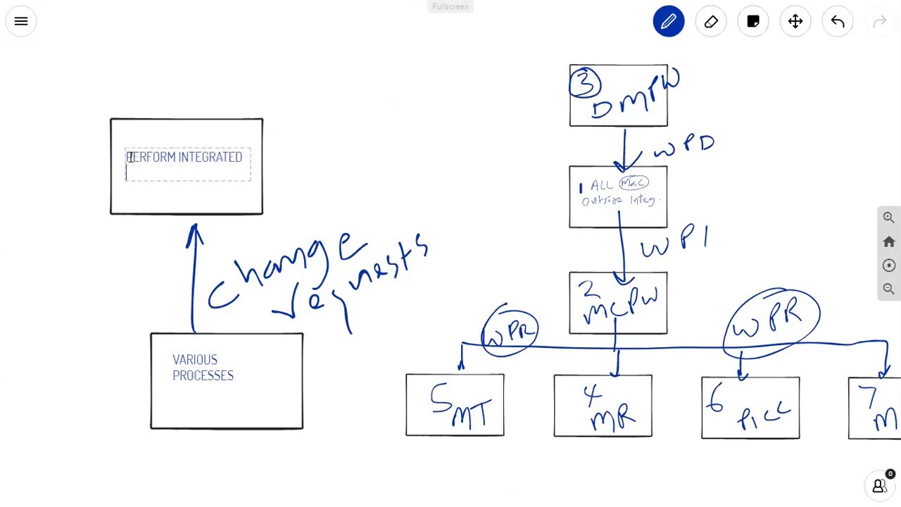
type("CHANGE CONTROL")
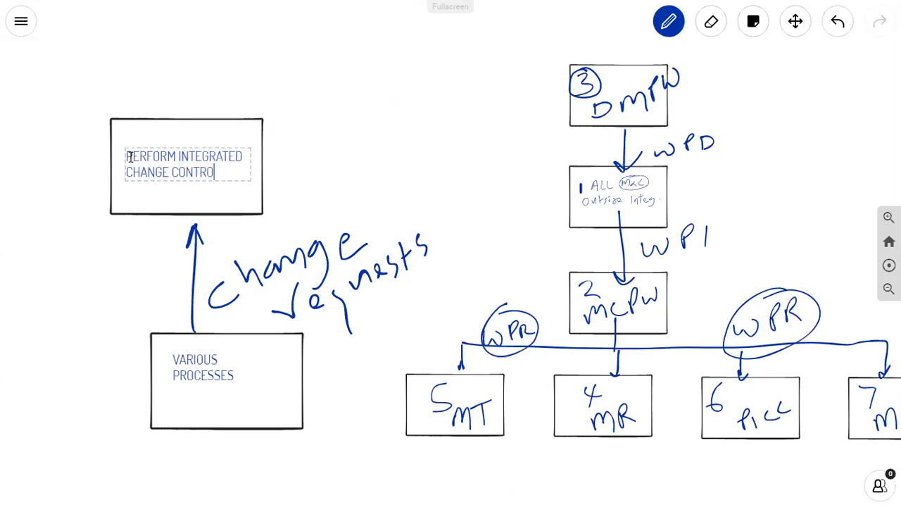
left_click(286, 143)
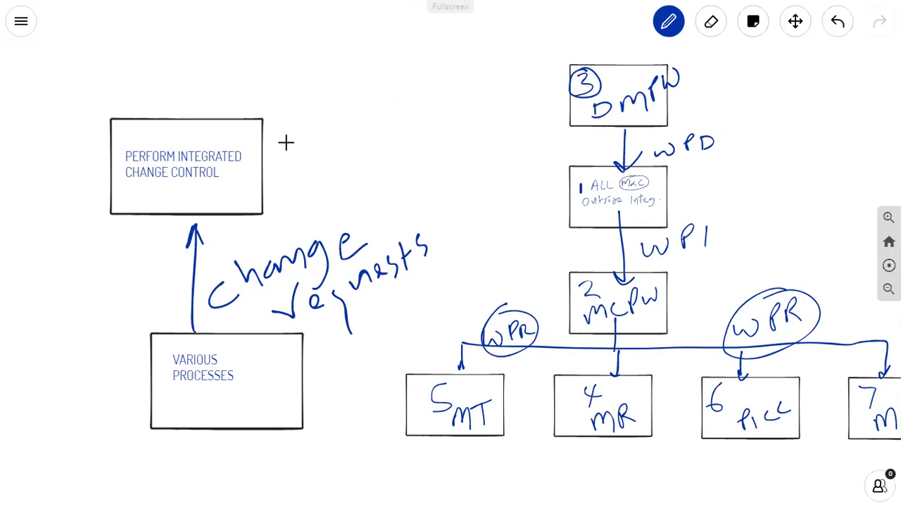
Handwrite the note "PMBOK 27 1-7" above the PERFORM INTEGRATED CHANGE CONTROL box
mouse_move(66, 27)
left_mouse_down()
mouse_move(66, 49)
mouse_move(66, 36)
mouse_move(97, 25)
mouse_move(104, 38)
left_mouse_up()
mouse_move(116, 23)
left_mouse_down()
mouse_move(126, 28)
mouse_move(116, 54)
left_mouse_up()
left_click_drag(155, 22, 168, 40)
mouse_move(178, 21)
left_mouse_down()
mouse_move(169, 31)
mouse_move(186, 40)
left_mouse_up()
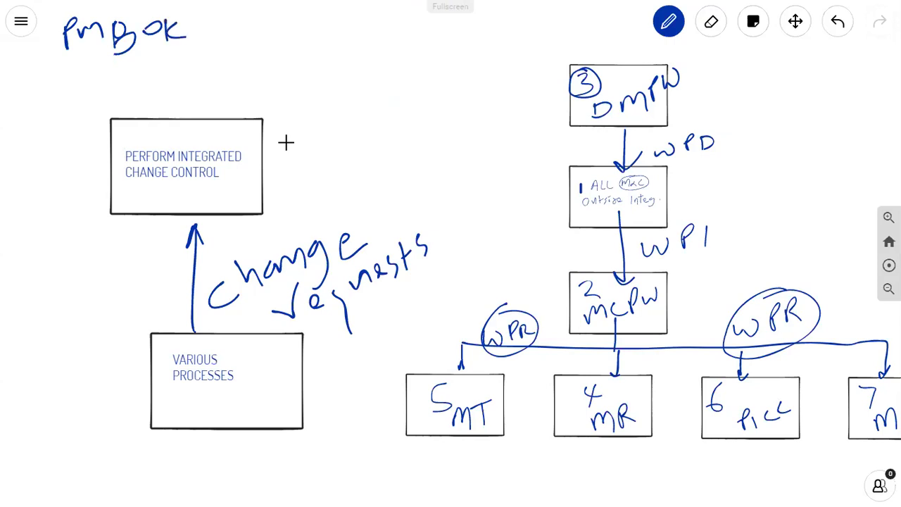
mouse_move(231, 18)
left_mouse_down()
mouse_move(235, 34)
mouse_move(259, 33)
left_mouse_up()
left_click_drag(266, 21, 283, 36)
mouse_move(345, 9)
left_mouse_down()
mouse_move(346, 28)
mouse_move(410, 15)
left_mouse_up()
left_click_drag(410, 15, 404, 32)
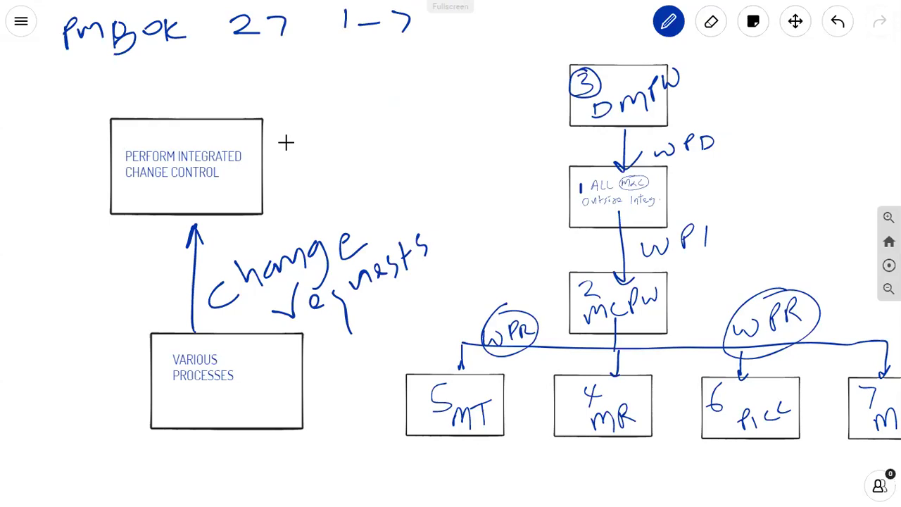
Handwrite "Approved change requests" beside the PERFORM INTEGRATED CHANGE CONTROL box and draw a bent arrow from the box's top edge toward the right above it
mouse_move(327, 137)
left_mouse_down()
mouse_move(331, 116)
mouse_move(345, 135)
mouse_move(343, 123)
left_mouse_up()
mouse_move(355, 120)
left_mouse_down()
mouse_move(358, 144)
mouse_move(357, 121)
left_mouse_up()
mouse_move(370, 115)
left_mouse_down()
mouse_move(371, 136)
mouse_move(378, 111)
mouse_move(438, 89)
mouse_move(463, 91)
left_mouse_up()
mouse_move(348, 152)
left_mouse_down()
mouse_move(339, 160)
mouse_move(355, 173)
left_mouse_up()
mouse_move(358, 169)
left_mouse_down()
mouse_move(436, 132)
mouse_move(426, 159)
left_mouse_up()
mouse_move(440, 132)
left_mouse_down()
mouse_move(450, 120)
mouse_move(456, 130)
left_mouse_up()
left_click_drag(362, 176, 377, 176)
left_click_drag(384, 185, 417, 195)
left_click_drag(415, 193, 431, 177)
mouse_move(431, 167)
left_mouse_down()
mouse_move(441, 173)
mouse_move(445, 165)
left_mouse_up()
mouse_move(461, 147)
left_mouse_down()
mouse_move(450, 172)
mouse_move(469, 166)
left_mouse_up()
left_click_drag(464, 156, 484, 155)
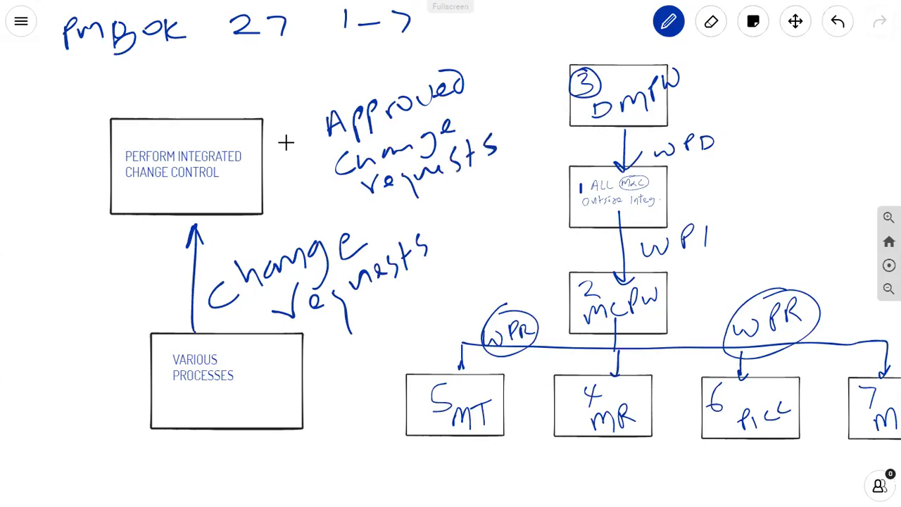
mouse_move(190, 123)
left_mouse_down()
mouse_move(191, 86)
mouse_move(381, 83)
left_mouse_up()
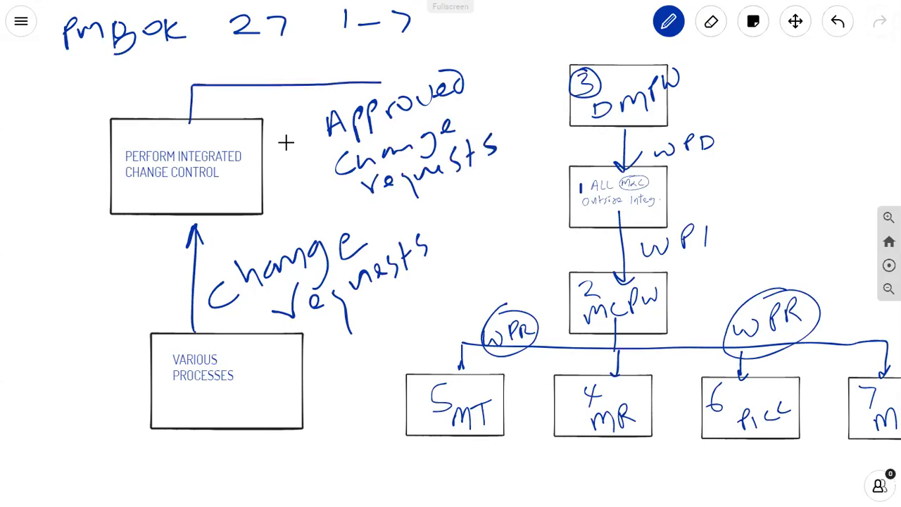
left_click_drag(373, 70, 360, 98)
Erase the handwritten "PMBOK 27 1-7" note above the change control flow
key("space")
scroll(286, 143, "right", 2)
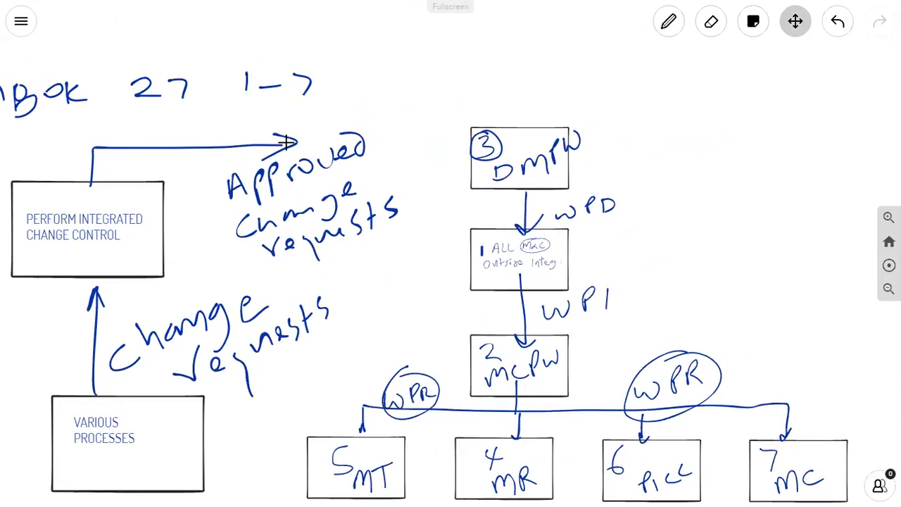
scroll(286, 143, "down", 3)
scroll(286, 142, "right", 3)
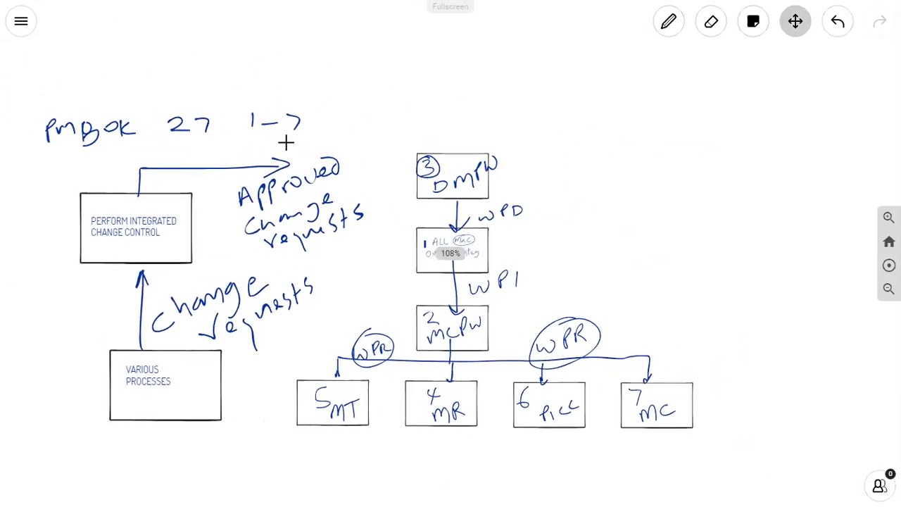
key("e")
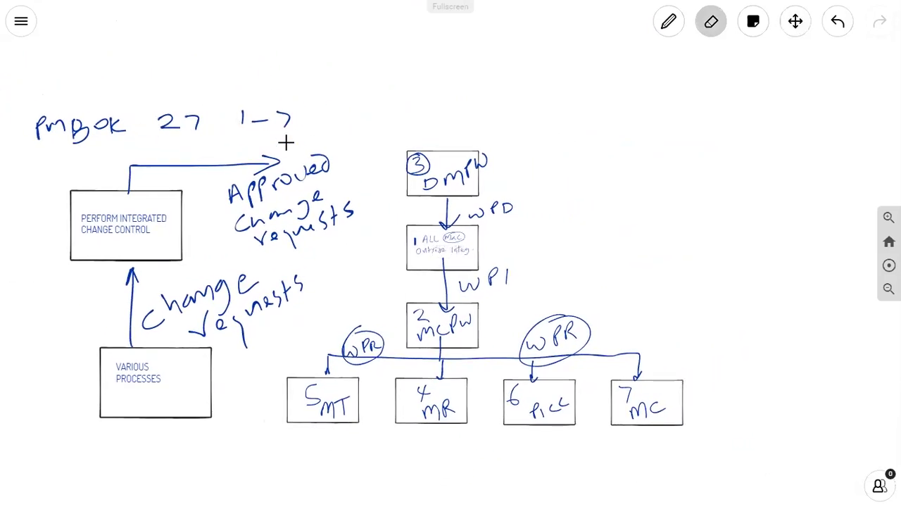
left_click_drag(290, 119, 38, 128)
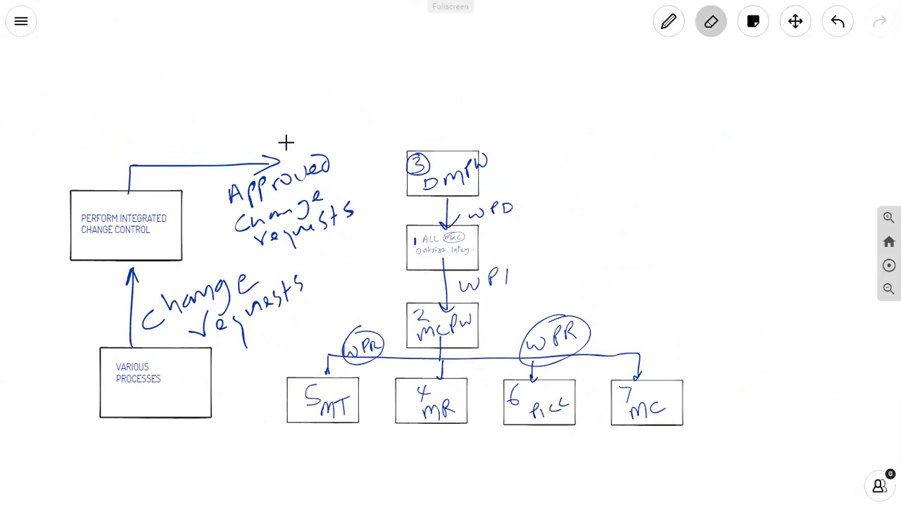
Zoom in on the change request flow and the upper part of the numbered diagram
key("m")
scroll(286, 143, "up", 4)
scroll(286, 143, "left", 3)
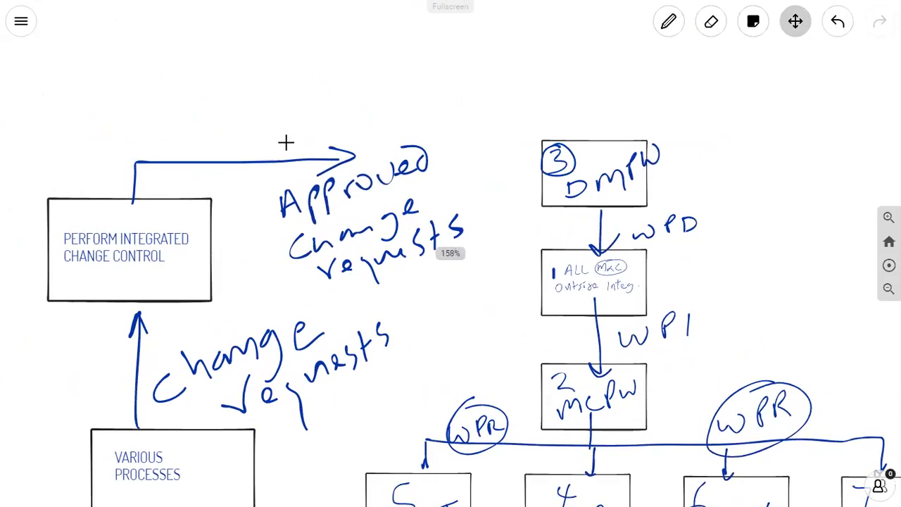
scroll(286, 142, "left", 1)
scroll(286, 142, "up", 2)
scroll(286, 143, "down", 2)
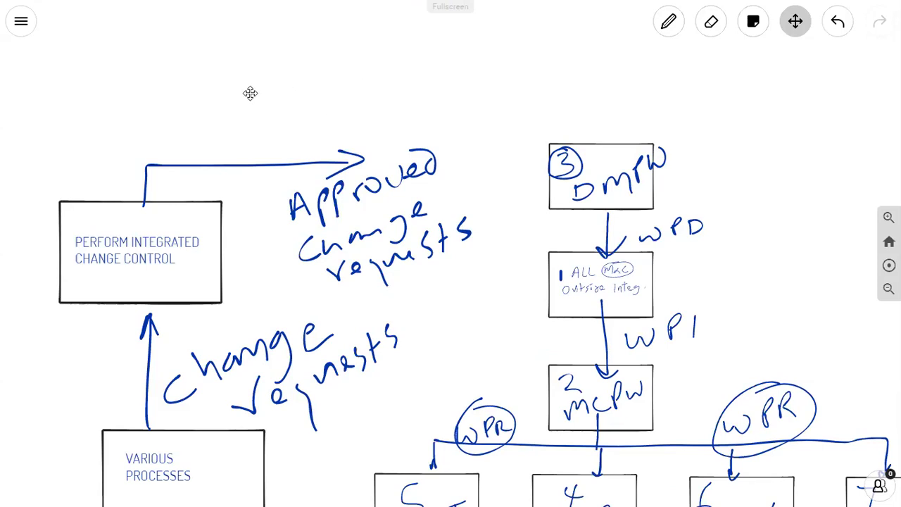
Paste a copy of the rectangle, place it above the PERFORM INTEGRATED CHANGE CONTROL box and shrink it to roughly half its size
key("space")
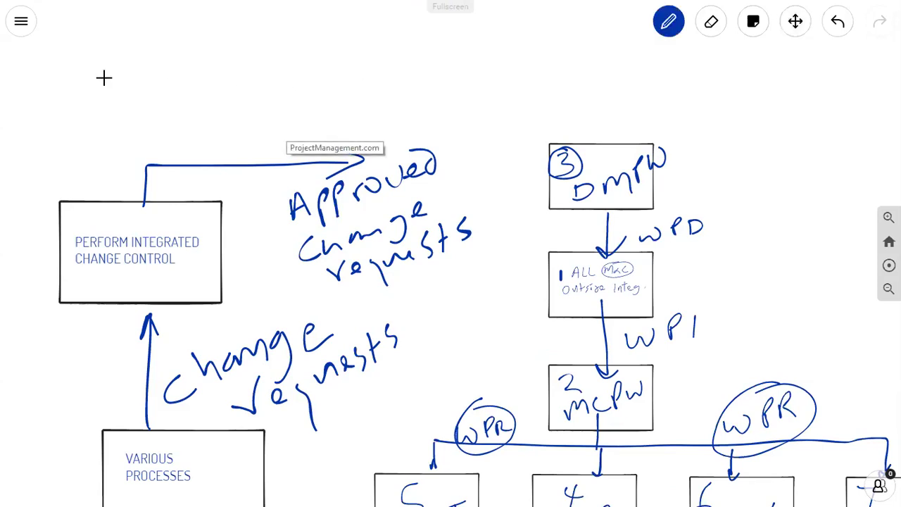
key("ctrl+v")
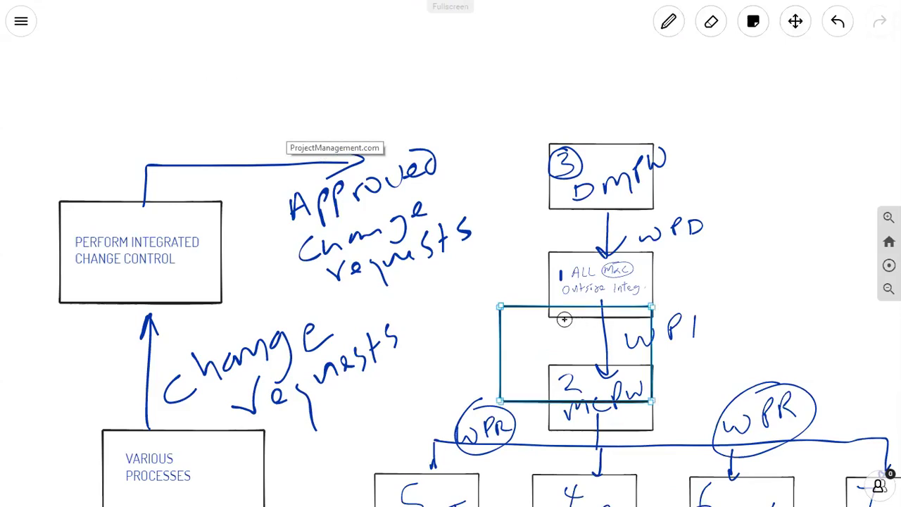
left_click_drag(538, 302, 52, 41)
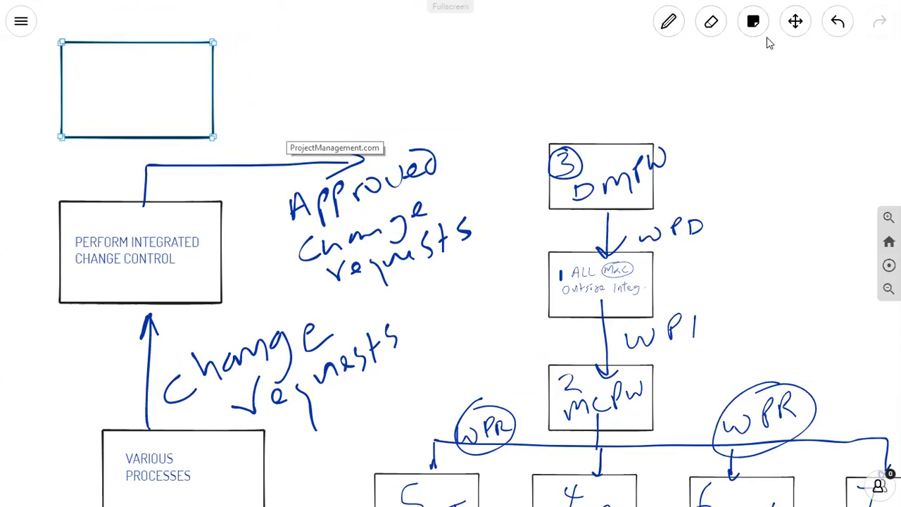
scroll(770, 43, "down", 5)
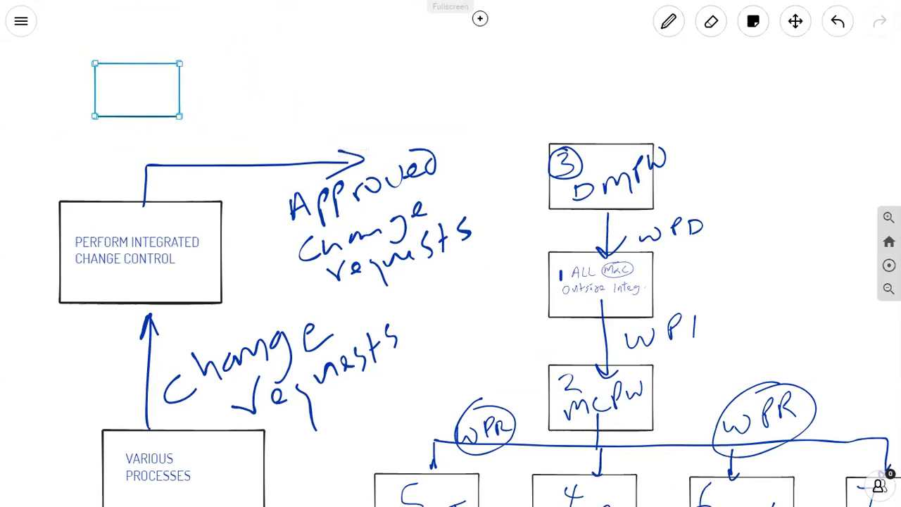
left_click(367, 107)
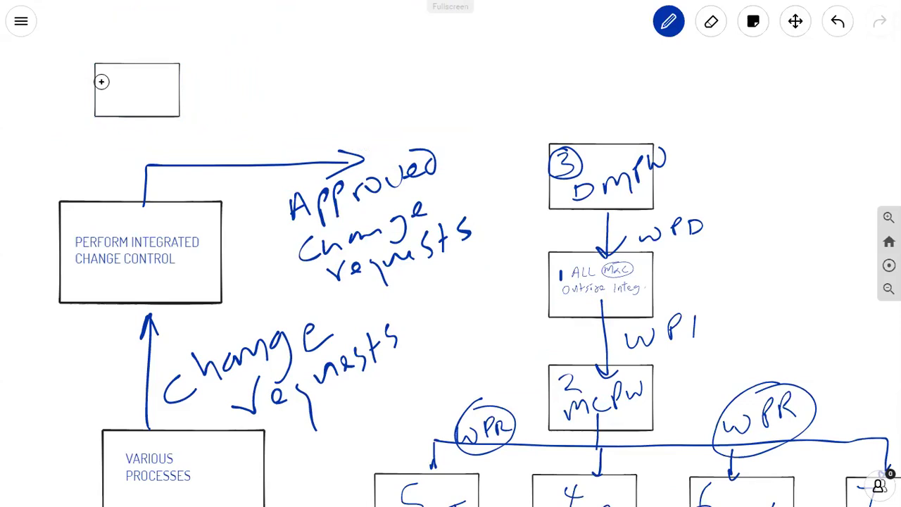
Add the text "DIRECT & MPW" and "CONTR. QUAL" on two lines inside the small box, undoing any stray pen stroke
double_click(101, 81)
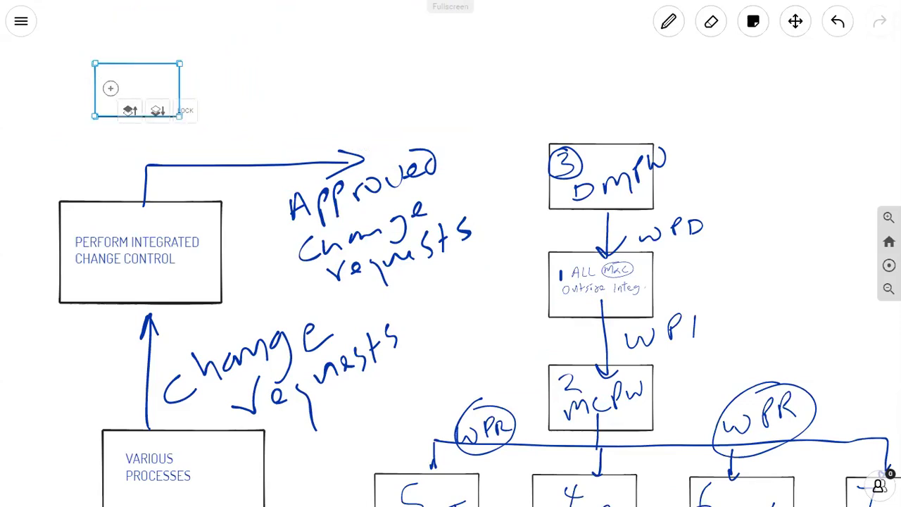
key("p")
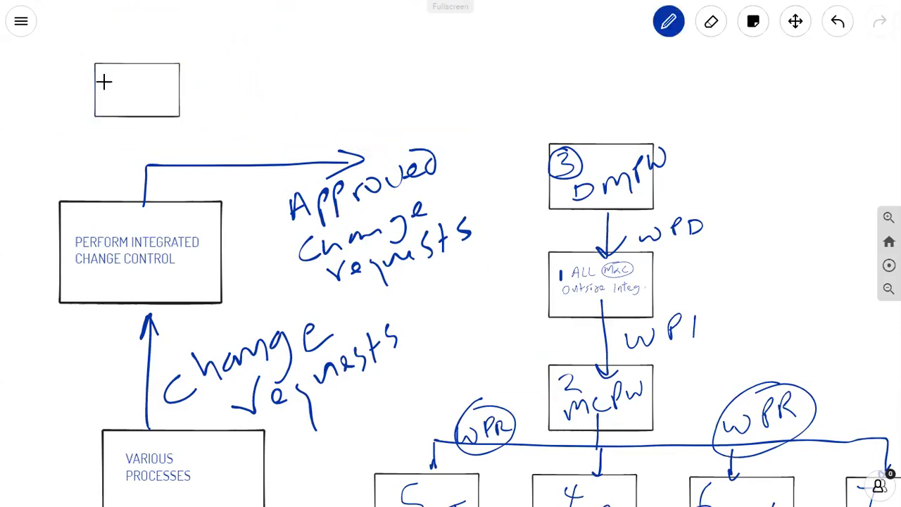
double_click(104, 82)
type("DIREC")
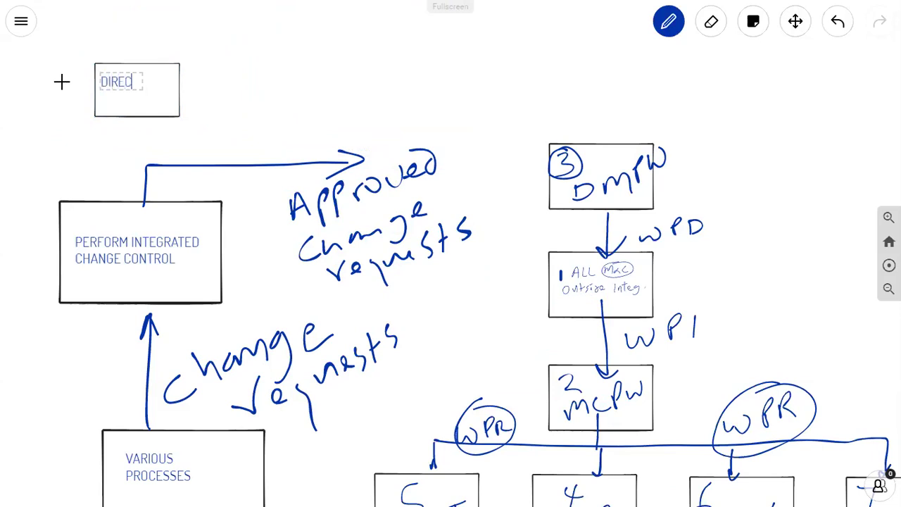
type("T & MPW")
key("Return")
type("CONTR")
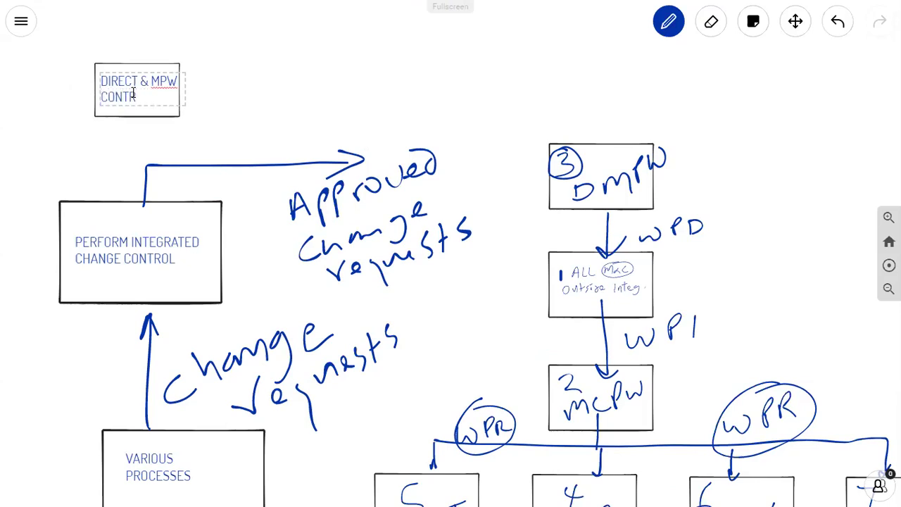
type(". QUAL")
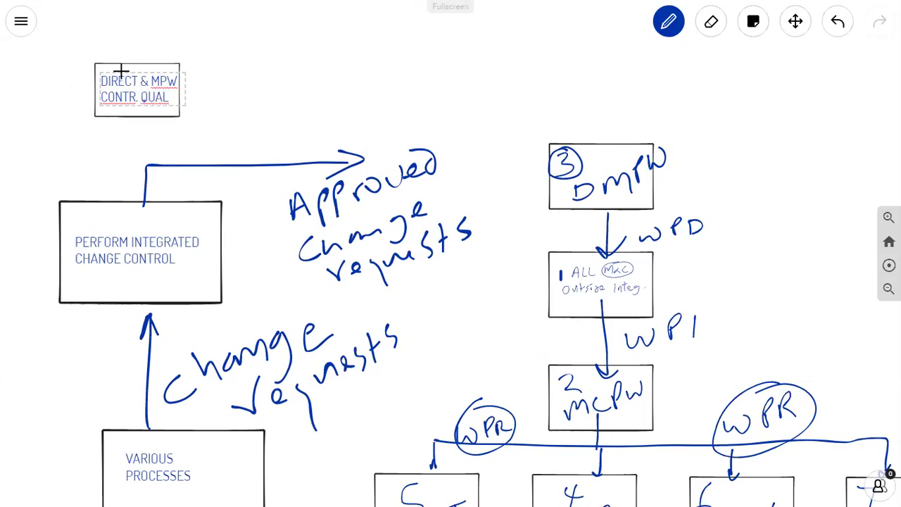
left_click(117, 68)
left_click_drag(115, 66, 116, 81)
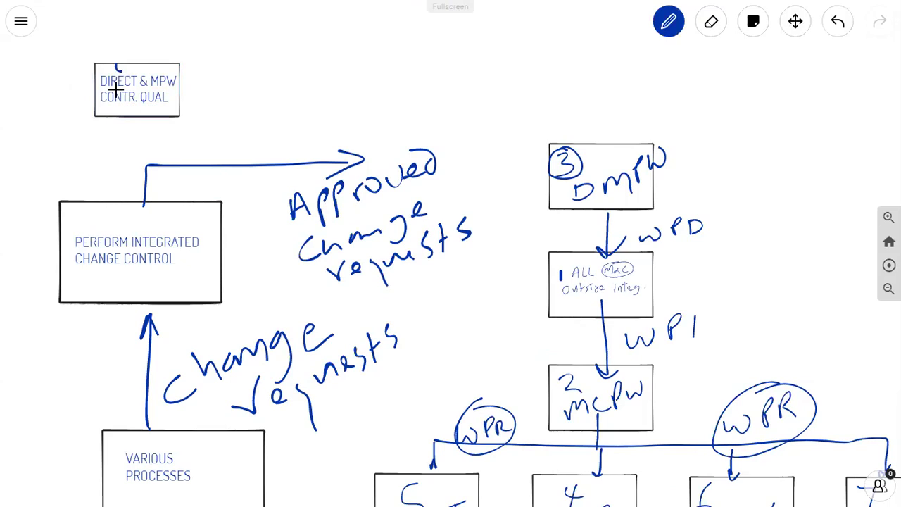
left_click(837, 22)
Move the small box's text up to its upper edge and add a third line reading "CONTR. PROC"
left_click(123, 93)
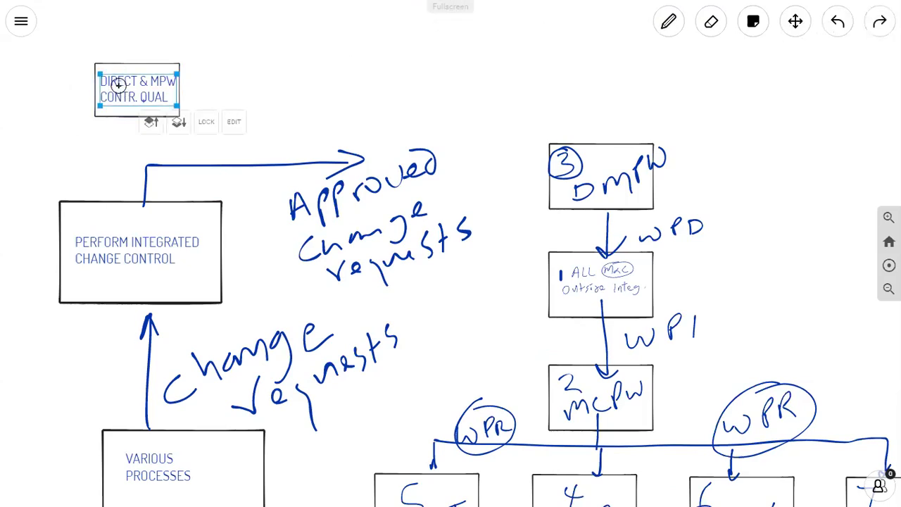
left_click_drag(123, 93, 119, 85)
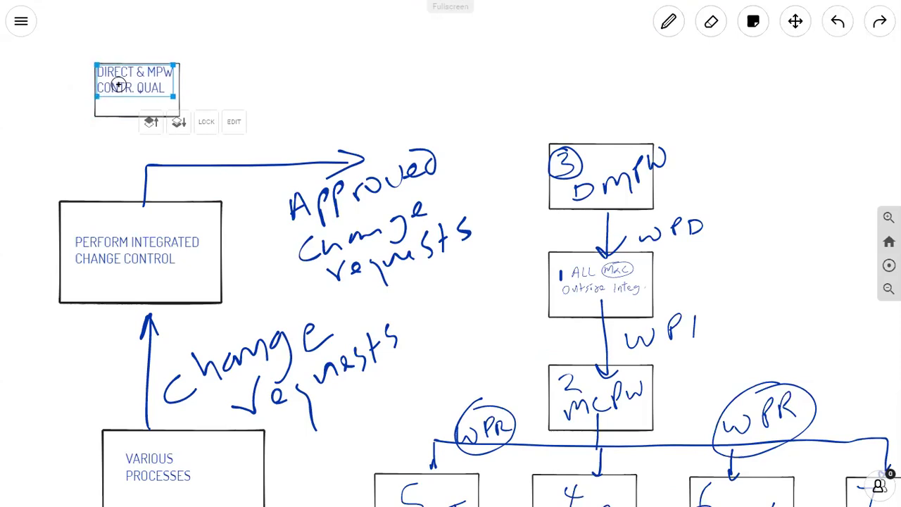
double_click(165, 87)
left_click(166, 89)
key("Return")
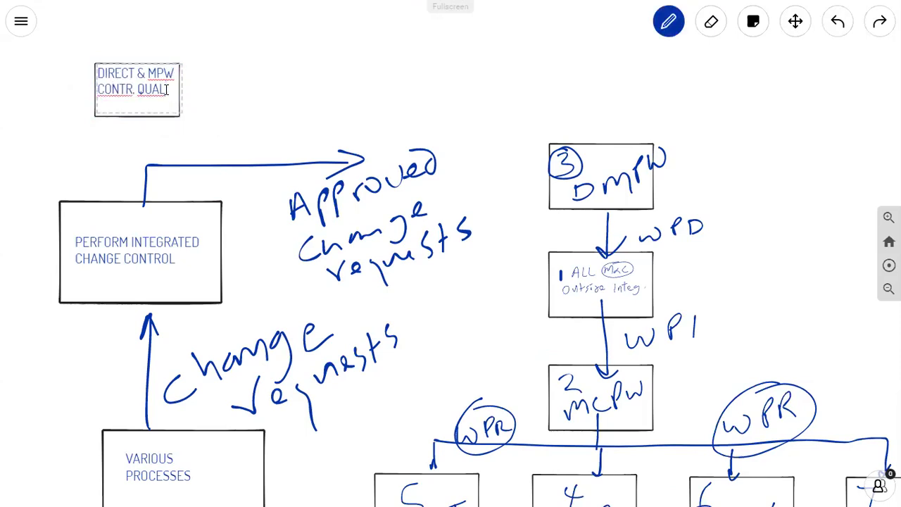
type("CON")
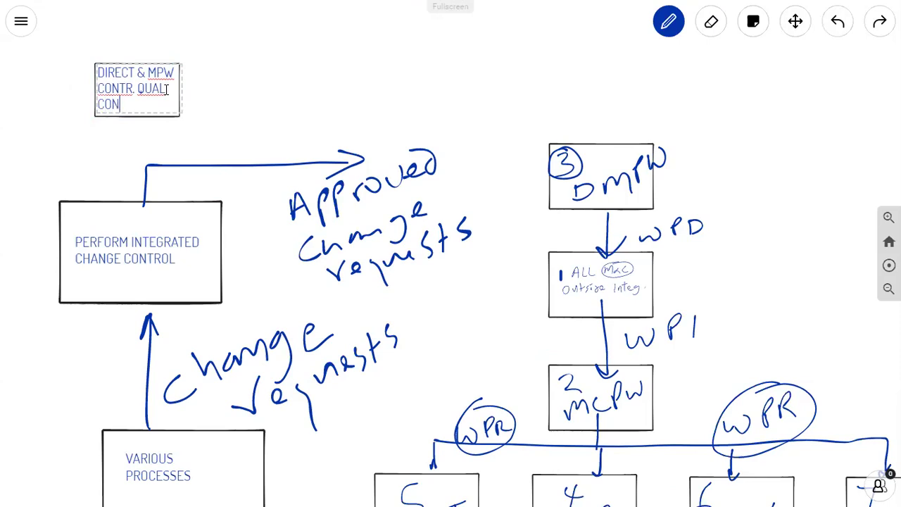
type("TR. PROC")
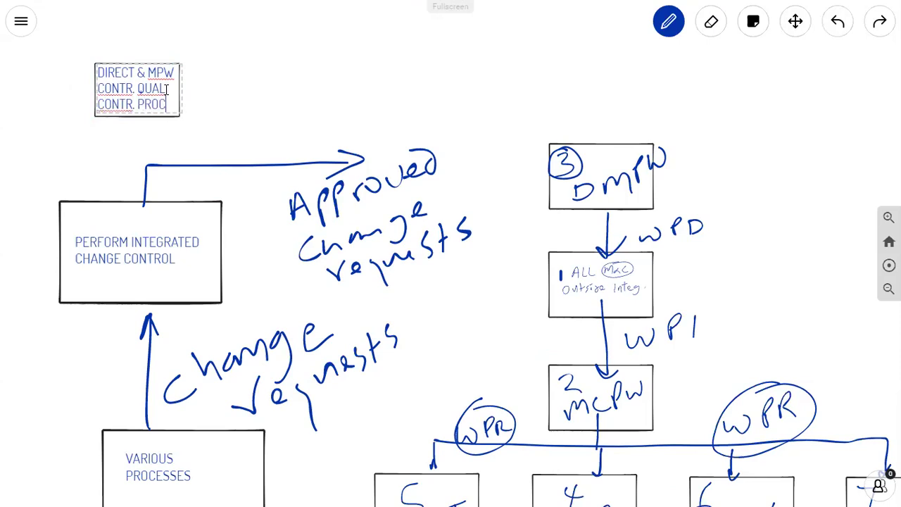
left_click(240, 95)
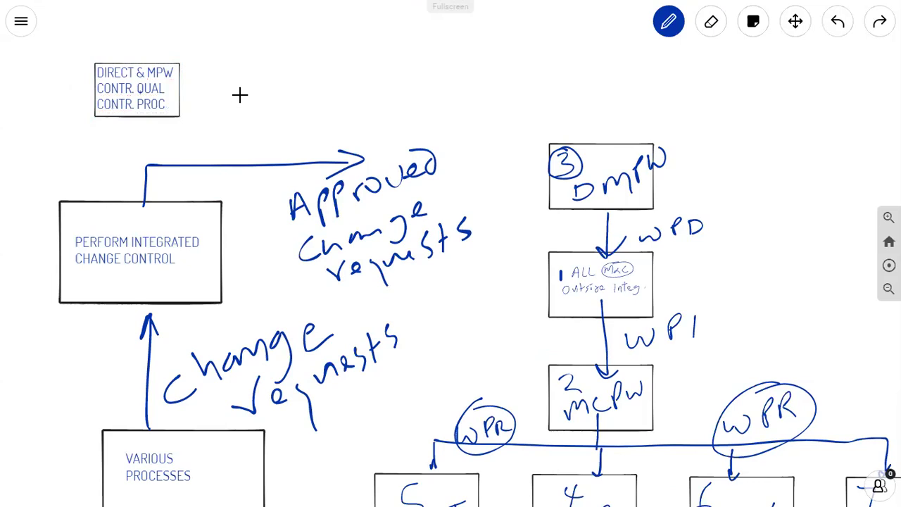
Draw a looping arrow from "Approved change requests" to the side of the DIRECT & MPW box and erase it
mouse_move(374, 136)
left_mouse_down()
mouse_move(375, 121)
mouse_move(73, 151)
mouse_move(47, 86)
mouse_move(78, 96)
left_mouse_up()
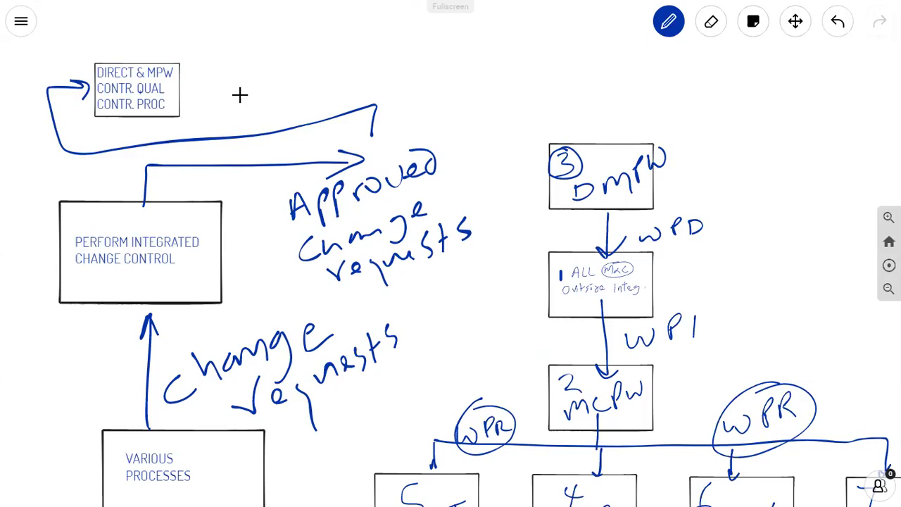
key("e")
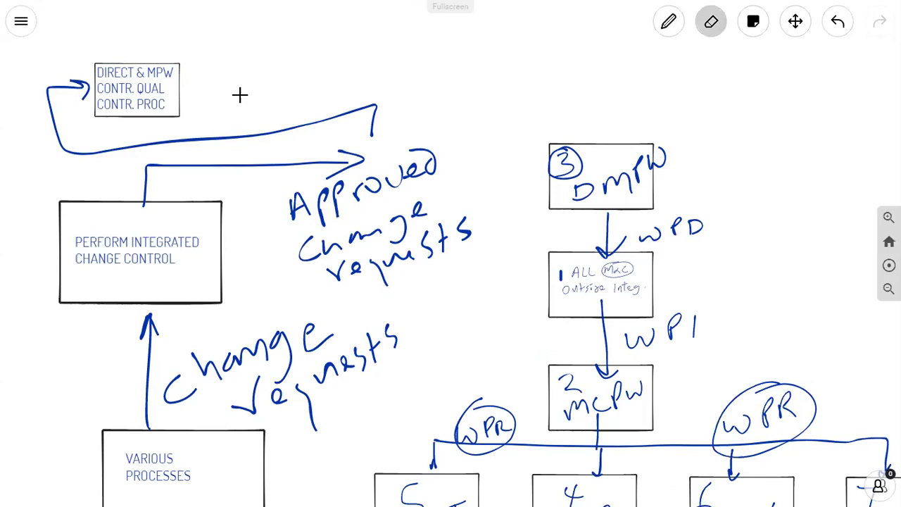
left_click(240, 135)
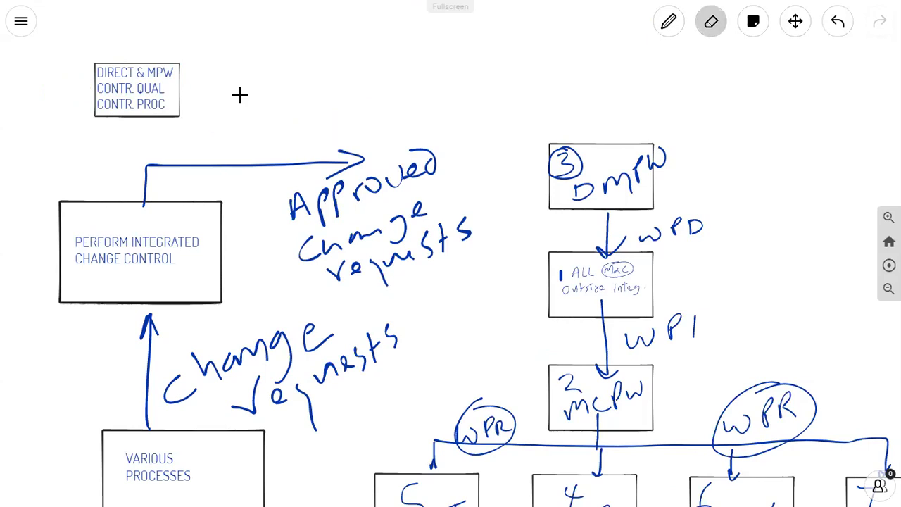
Circle the DIRECT & MPW box and draw a bent arrow from "Approved change requests" to the top of the DMPW box
key("m")
scroll(240, 95, "down", 4)
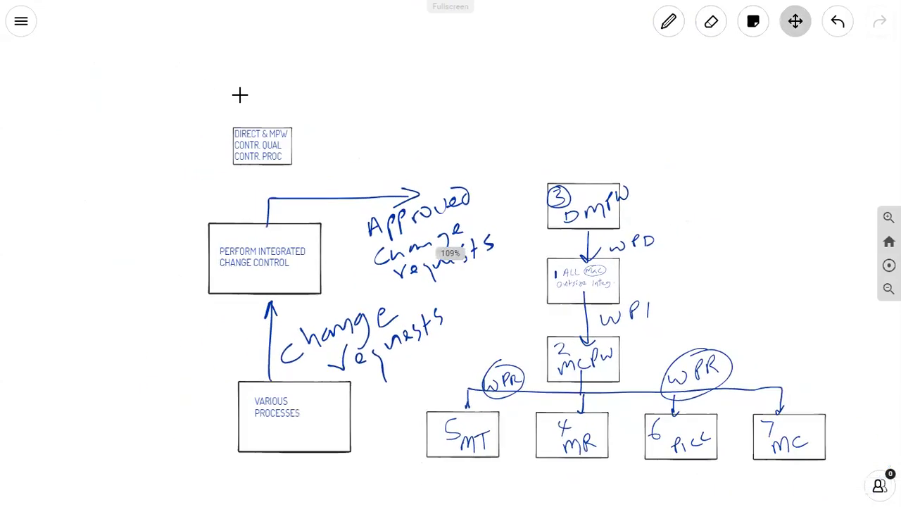
left_click_drag(240, 95, 119, 102)
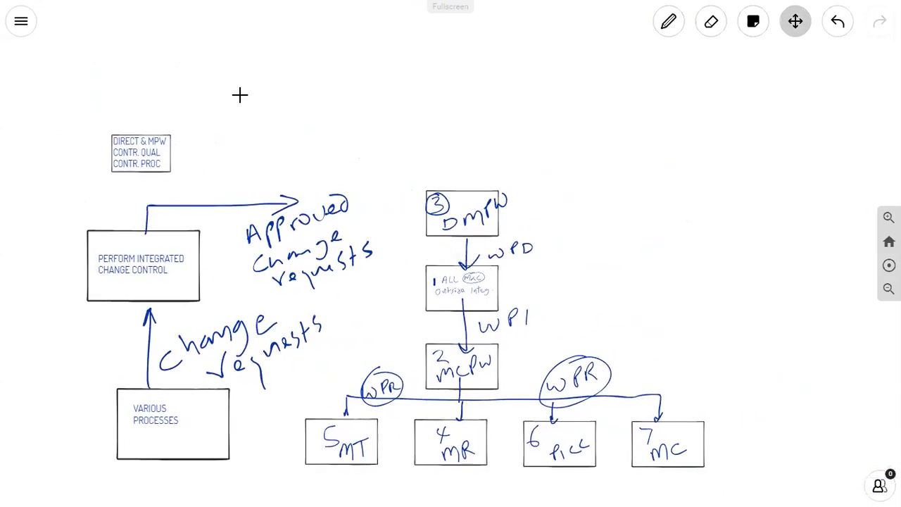
key("p")
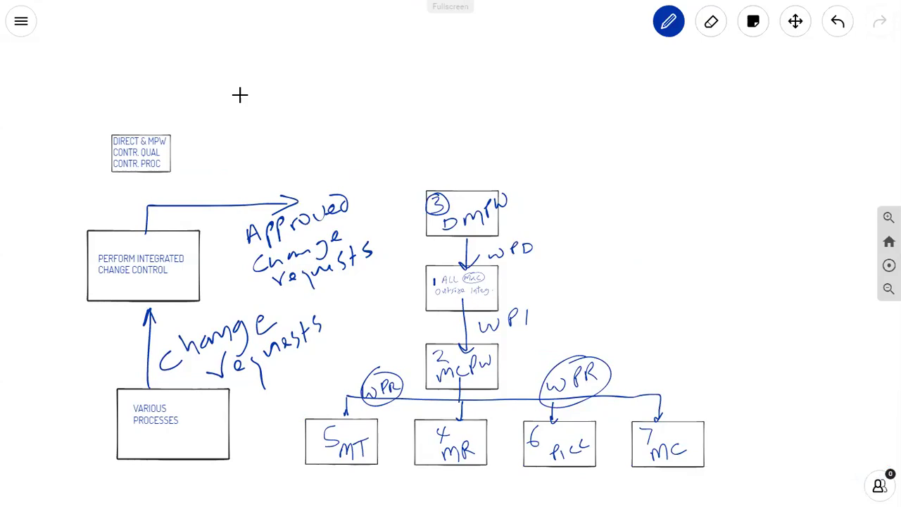
mouse_move(116, 103)
left_mouse_down()
mouse_move(189, 141)
mouse_move(91, 126)
left_mouse_up()
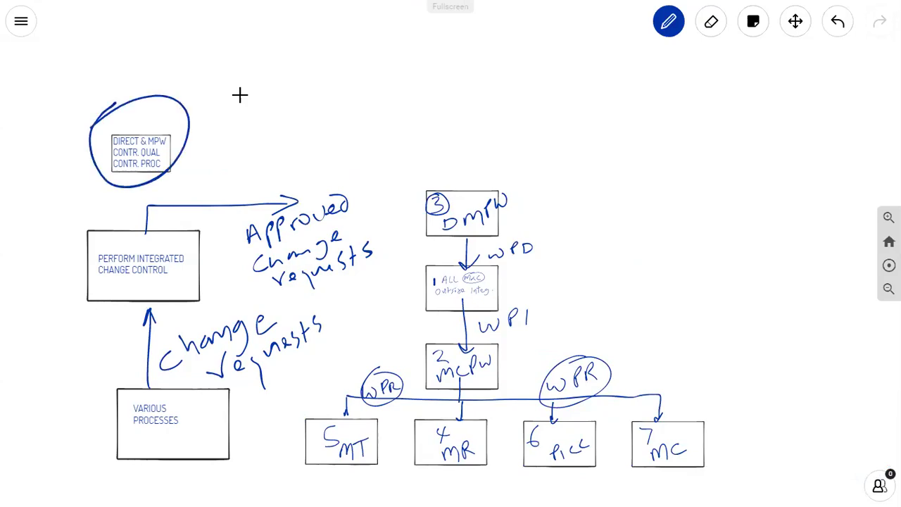
mouse_move(321, 179)
left_mouse_down()
mouse_move(316, 158)
mouse_move(367, 126)
mouse_move(476, 128)
mouse_move(462, 188)
mouse_move(496, 162)
left_mouse_up()
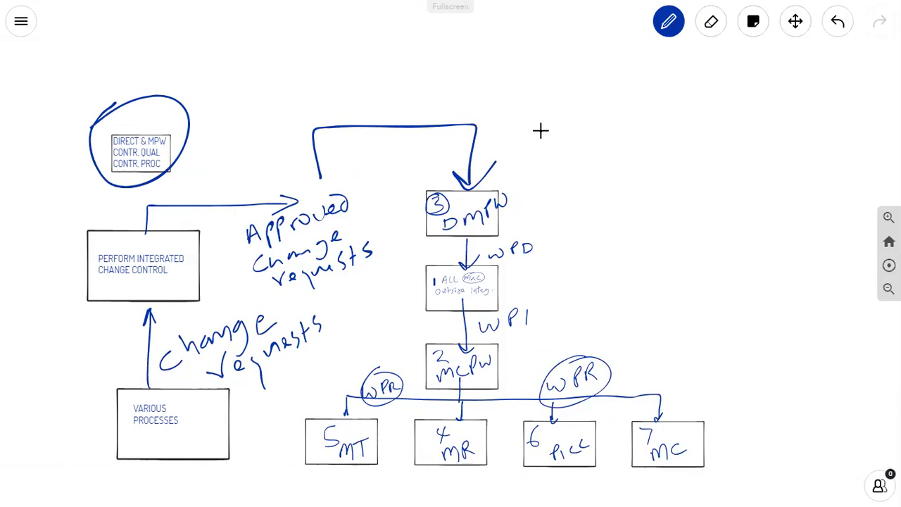
Paste another rectangle above and to the right of the DMPW box and draw a bent arrow from DMPW to it
key("ctrl+v")
left_click_drag(557, 309, 695, 83)
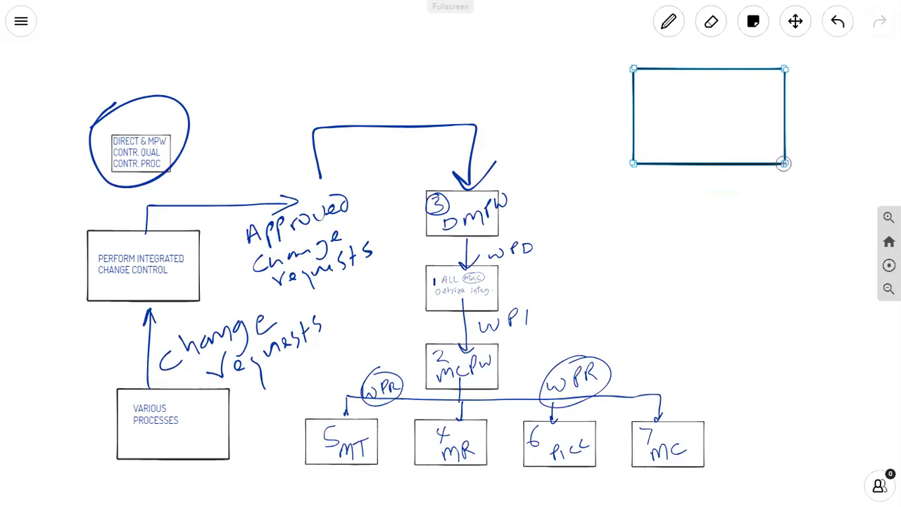
left_click_drag(783, 161, 766, 178)
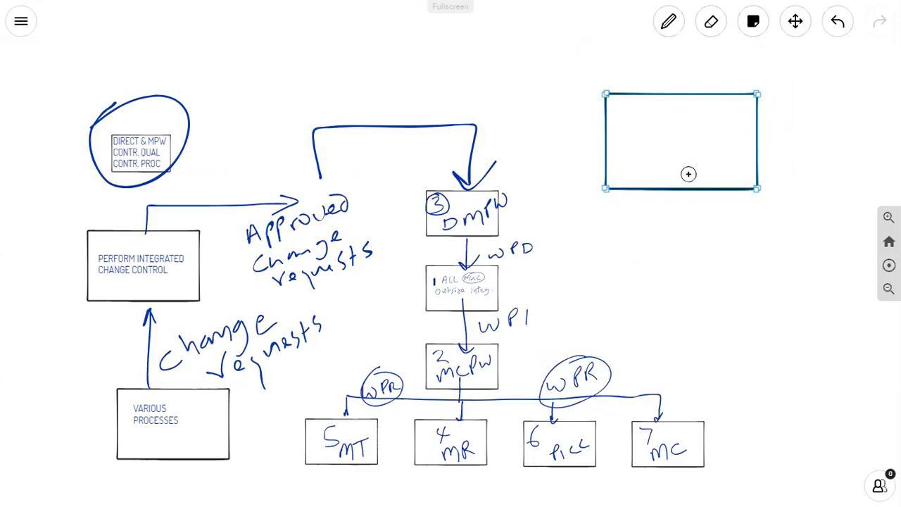
left_click(665, 151)
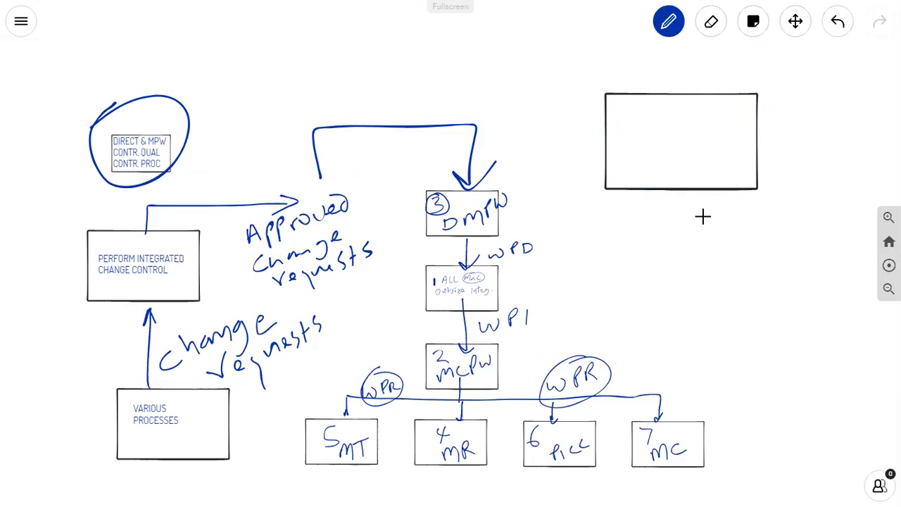
mouse_move(500, 218)
left_mouse_down()
mouse_move(547, 218)
mouse_move(555, 131)
mouse_move(606, 127)
mouse_move(583, 144)
left_mouse_up()
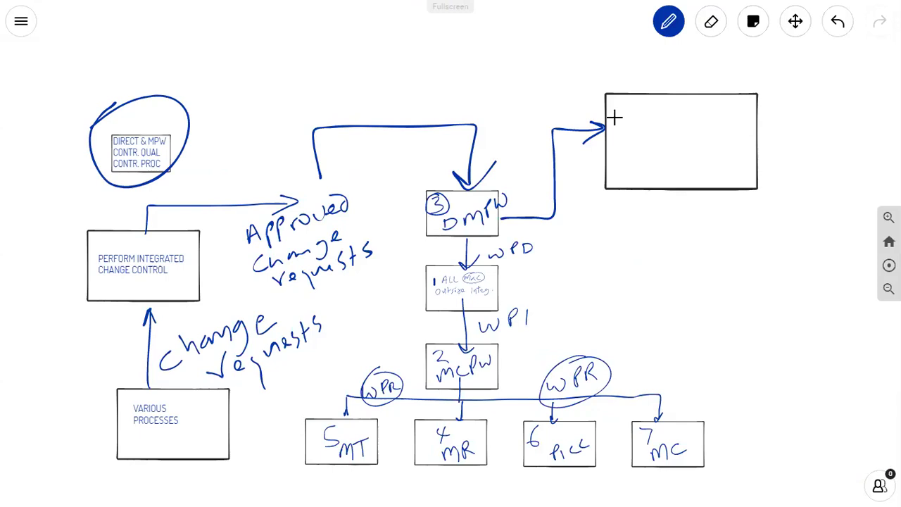
Circle the handwritten "Approved change requests" label and undo the circle
mouse_move(303, 170)
left_mouse_down()
mouse_move(261, 204)
mouse_move(338, 301)
mouse_move(321, 165)
mouse_move(355, 169)
left_mouse_up()
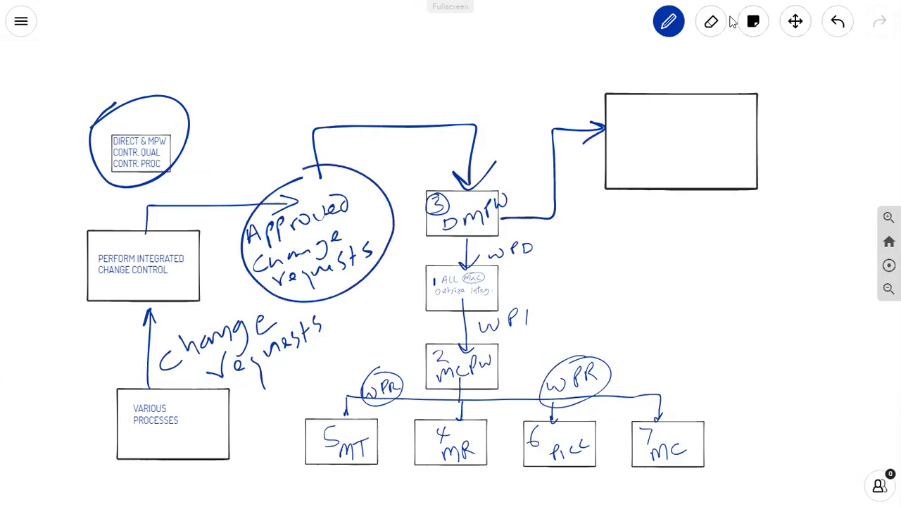
left_click(835, 24)
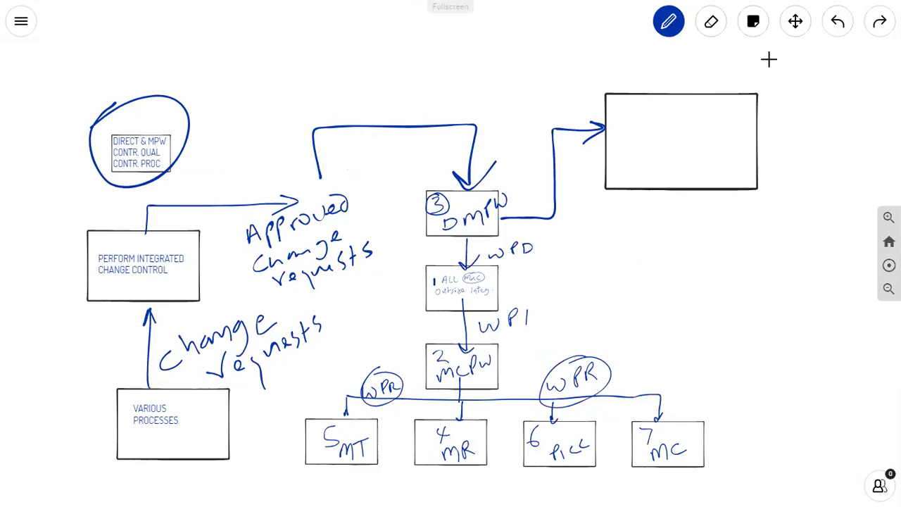
Switch the pen colour to red and handwrite "PMPU" beside the arrow leading from DMPW to the empty box
left_click(669, 21)
left_click(698, 157)
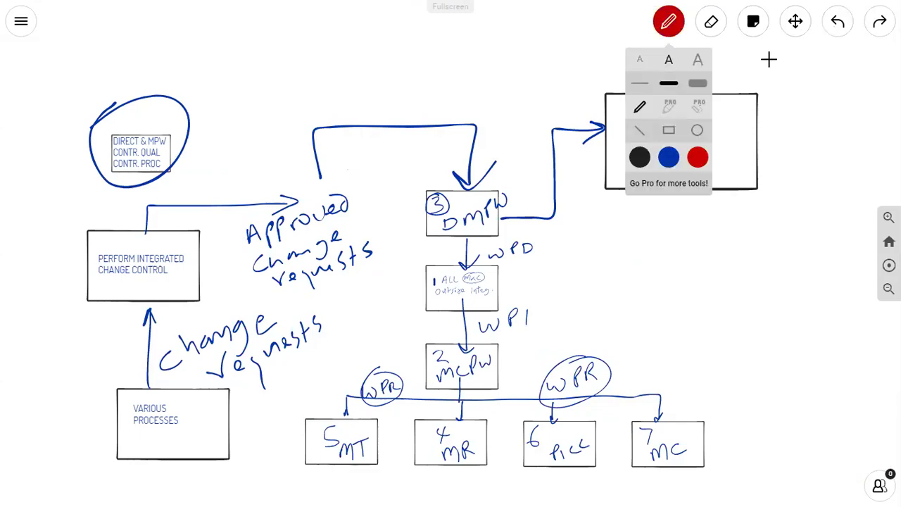
mouse_move(504, 146)
left_mouse_down()
mouse_move(501, 131)
mouse_move(523, 112)
mouse_move(539, 117)
mouse_move(544, 90)
mouse_move(543, 98)
mouse_move(567, 100)
mouse_move(580, 77)
left_mouse_up()
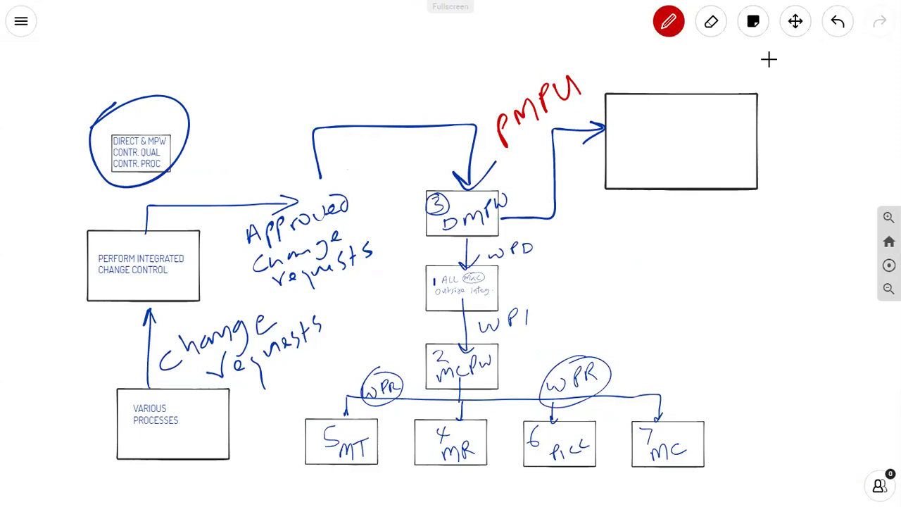
Label the empty box fed by the DMPW arrow "DEVELOP PROJECT MANAGEMENT PLAN" in red text
left_click(626, 121)
type("DEVELOP P")
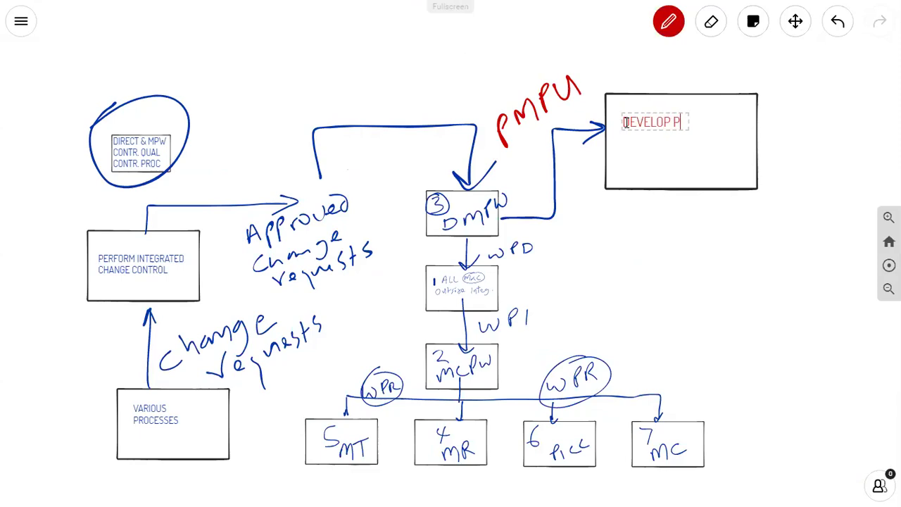
type("ROJECT MANAGEM")
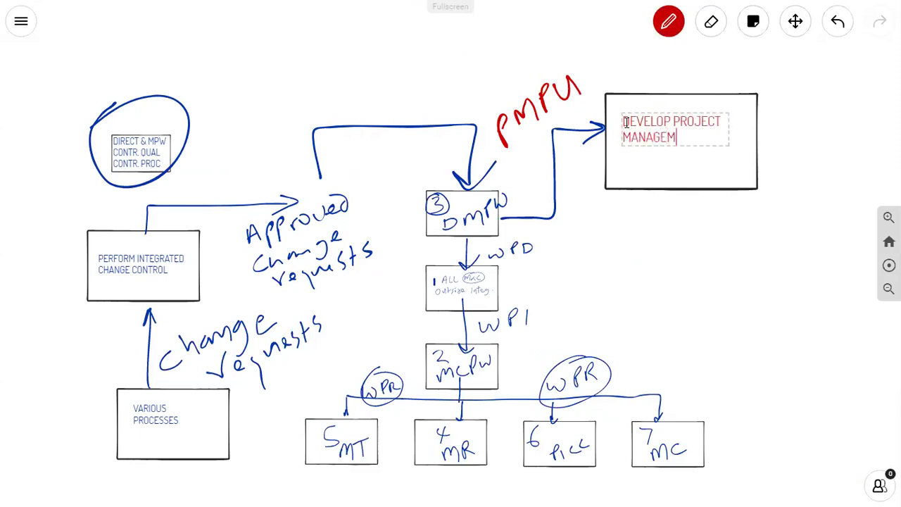
type("ENT PLAN")
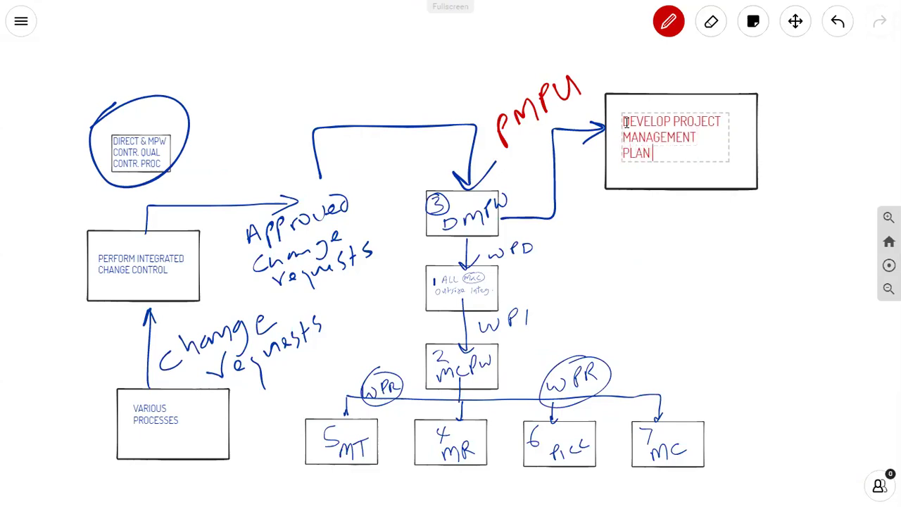
left_click(671, 226)
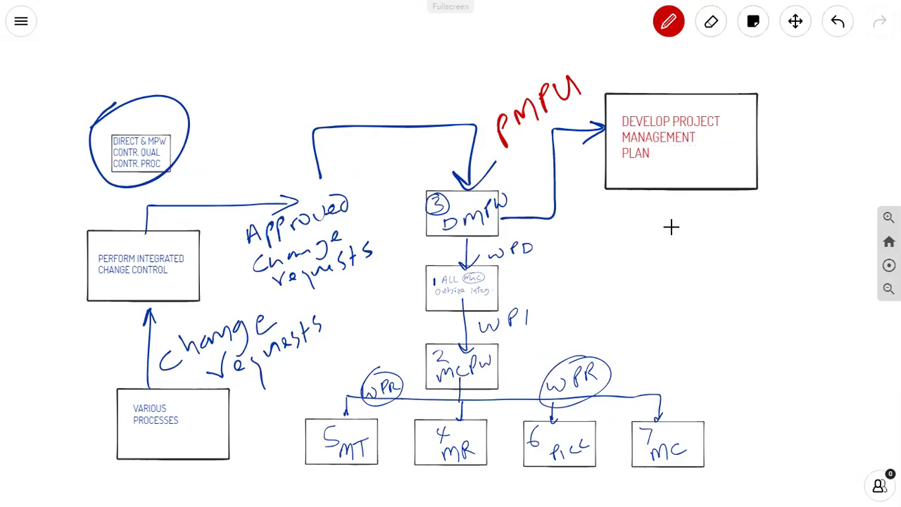
Handwrite "CA/PA/DR/U" in red above the arrow running from the approved change requests to DMPW, and circle it
mouse_move(280, 122)
left_mouse_down()
mouse_move(271, 131)
mouse_move(306, 131)
left_mouse_up()
left_click_drag(293, 128, 303, 126)
mouse_move(317, 90)
left_mouse_down()
mouse_move(314, 132)
mouse_move(366, 106)
left_mouse_up()
left_click_drag(353, 104, 367, 101)
mouse_move(386, 71)
left_mouse_down()
mouse_move(381, 116)
mouse_move(403, 73)
mouse_move(425, 79)
left_mouse_up()
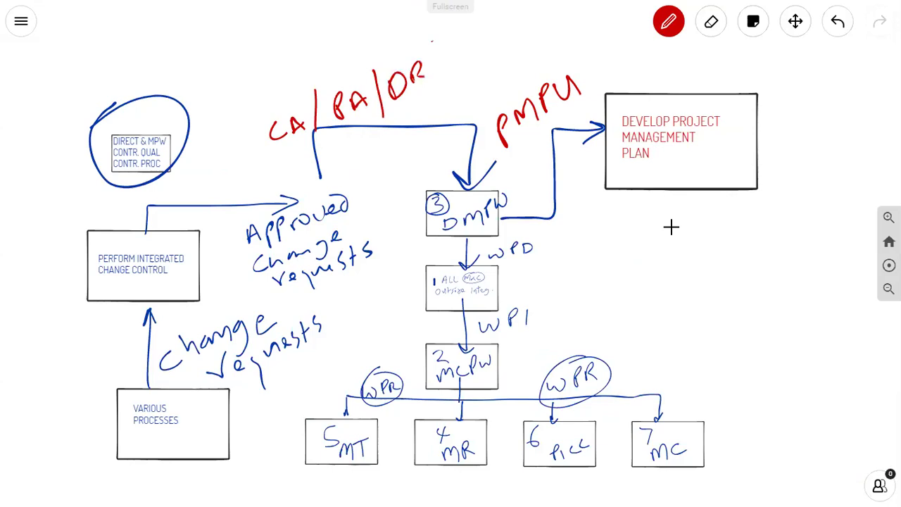
left_click_drag(433, 42, 442, 110)
mouse_move(447, 62)
left_mouse_down()
mouse_move(451, 78)
mouse_move(463, 52)
mouse_move(474, 70)
left_mouse_up()
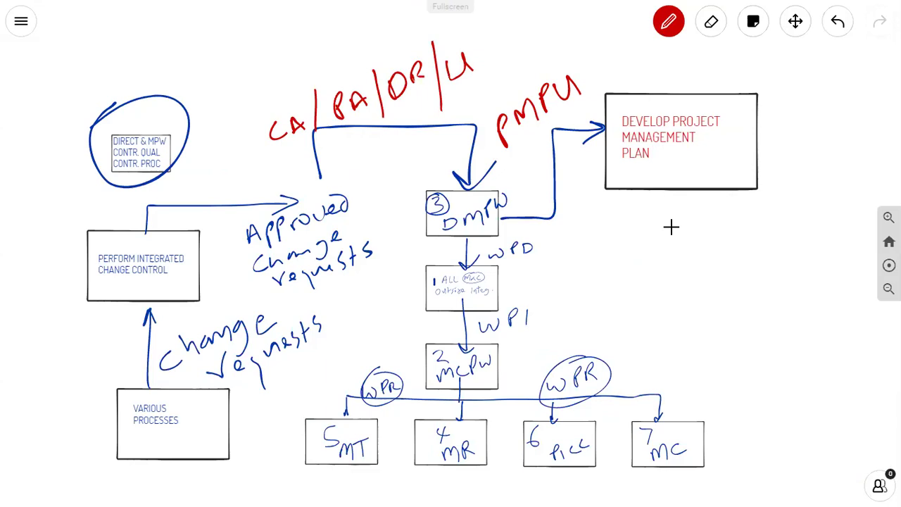
mouse_move(318, 61)
left_mouse_down()
mouse_move(302, 147)
mouse_move(473, 35)
mouse_move(294, 83)
left_mouse_up()
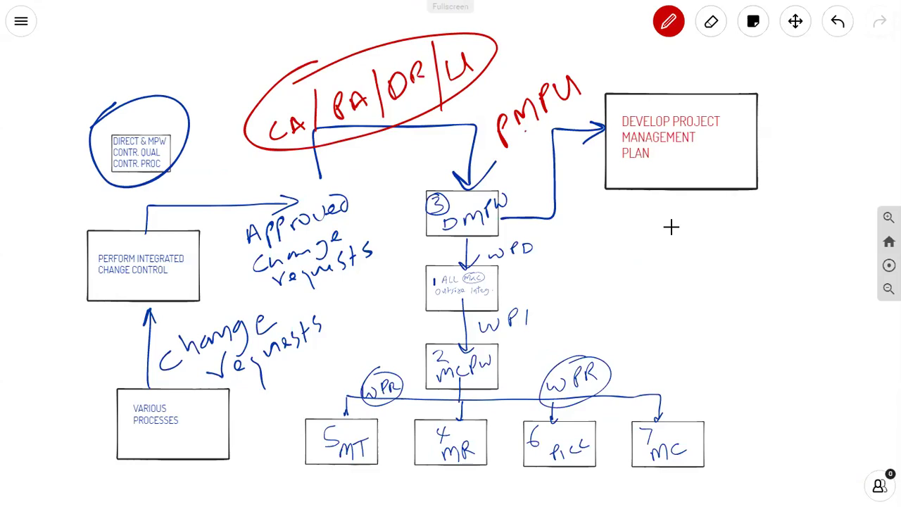
Draw a small red arrow pointing up at PMPU, and undo the red circles drawn around PMPU, DMPW and the Develop Project Management Plan text
mouse_move(526, 131)
left_mouse_down()
mouse_move(542, 156)
mouse_move(536, 133)
left_mouse_up()
mouse_move(463, 185)
left_mouse_down()
mouse_move(410, 205)
mouse_move(463, 178)
mouse_move(428, 190)
left_mouse_up()
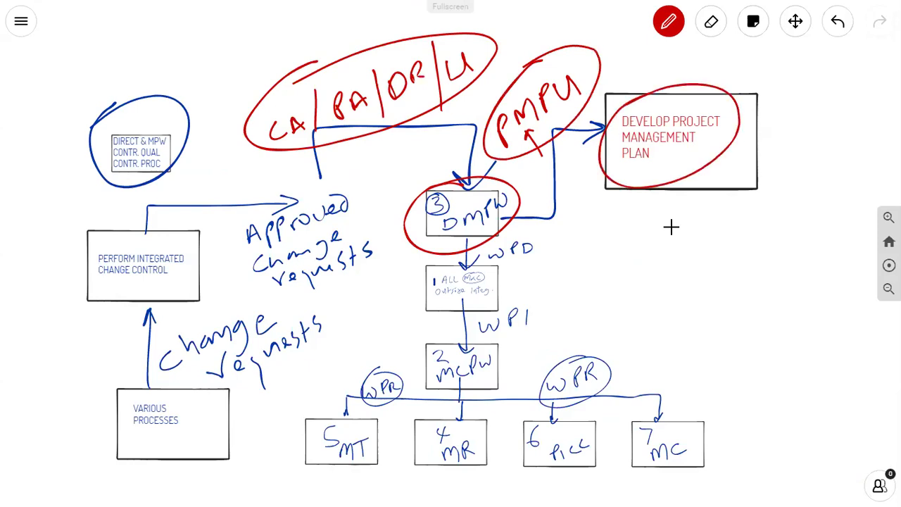
key("ctrl+z")
key("ctrl+z")
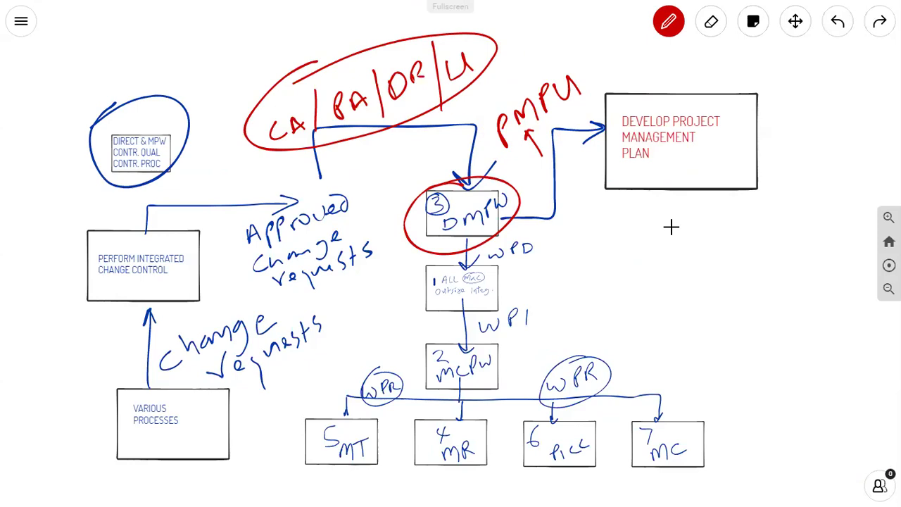
key("ctrl+z")
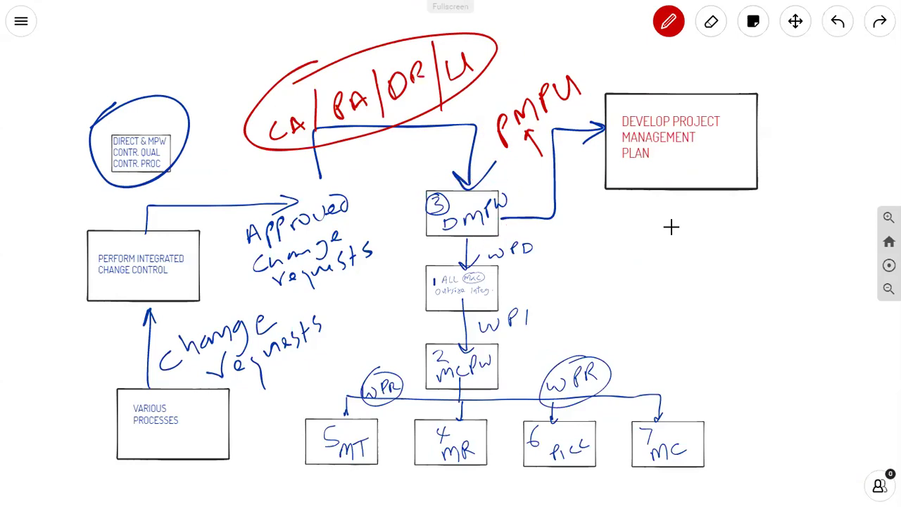
Add the red text "OUTPUTS FROM OTHER PROCESSES" above the Develop Project Management Plan box
left_click(792, 24)
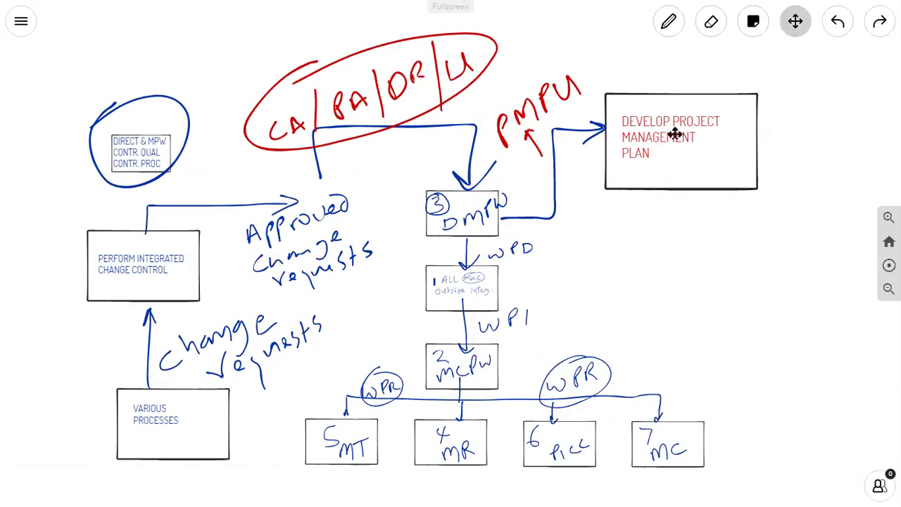
left_click_drag(675, 134, 534, 258)
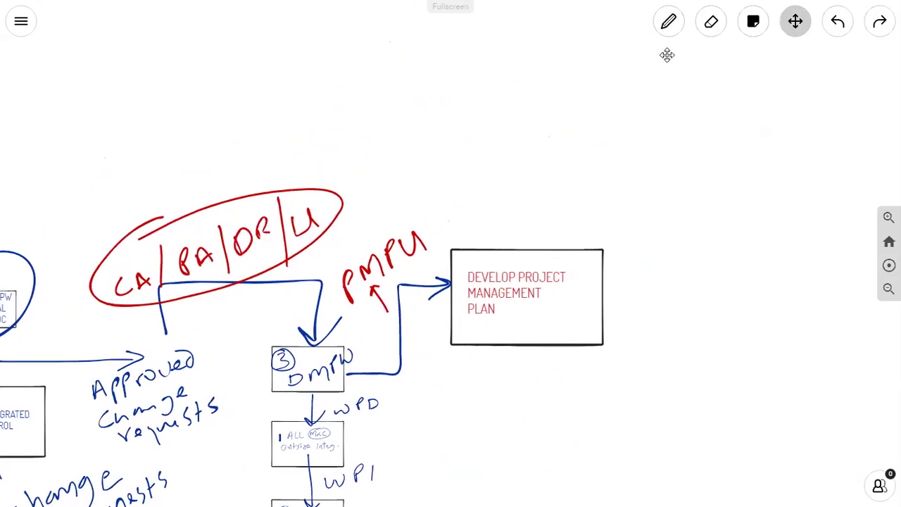
left_click(661, 32)
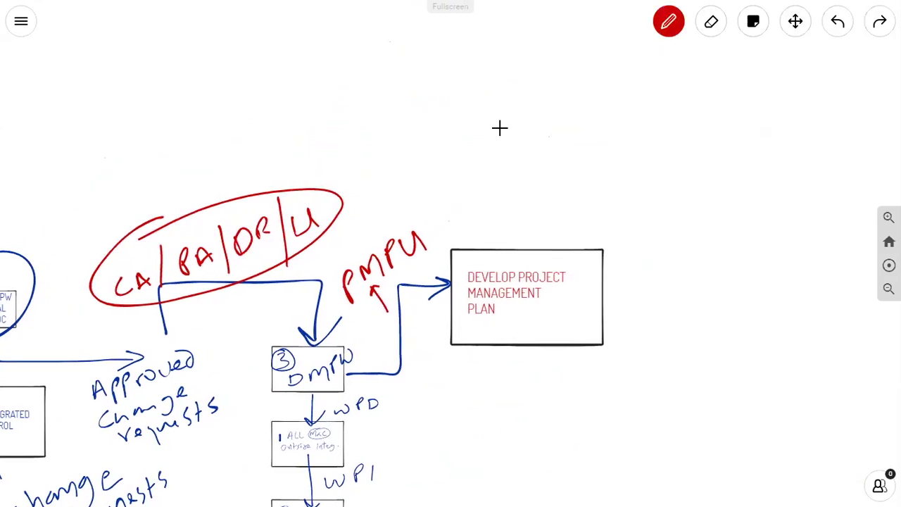
left_click(421, 220)
type("UTPUTS ")
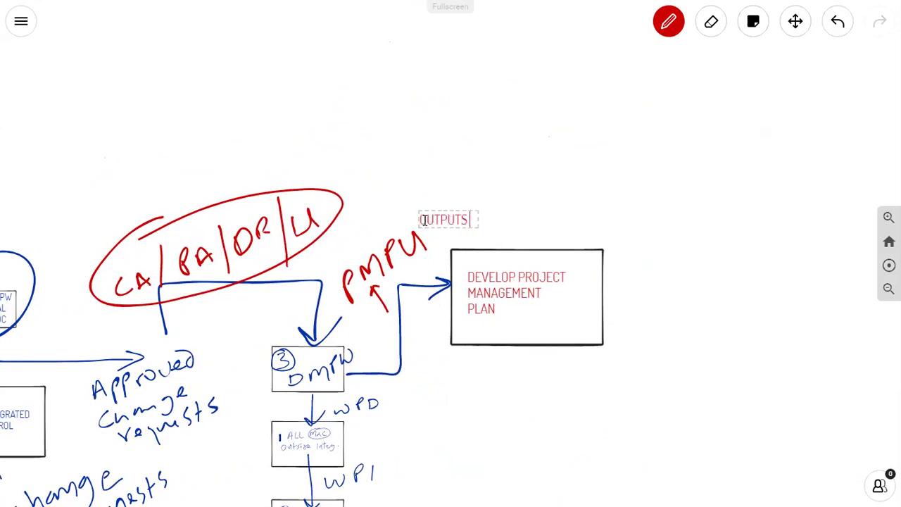
type("FROM OTHER PRO")
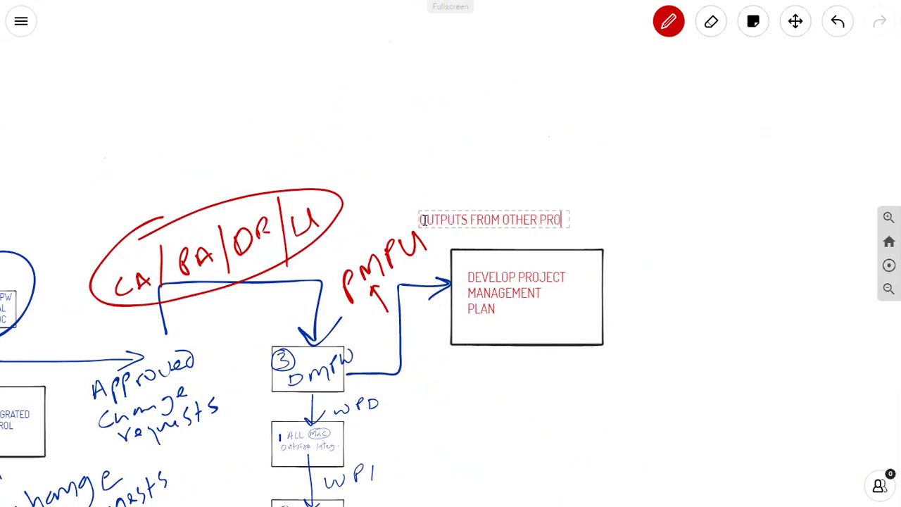
type("CESSES")
key("Escape")
Move the "OUTPUTS FROM OTHER PROCESSES" text slightly up and to the left, clear of the box and the PMPU label
left_click(425, 221)
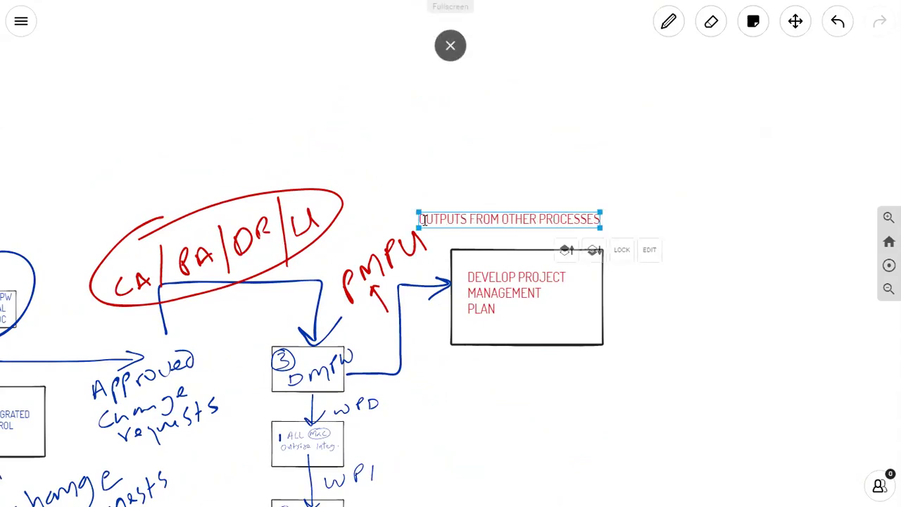
left_click_drag(425, 220, 376, 199)
left_click(424, 220)
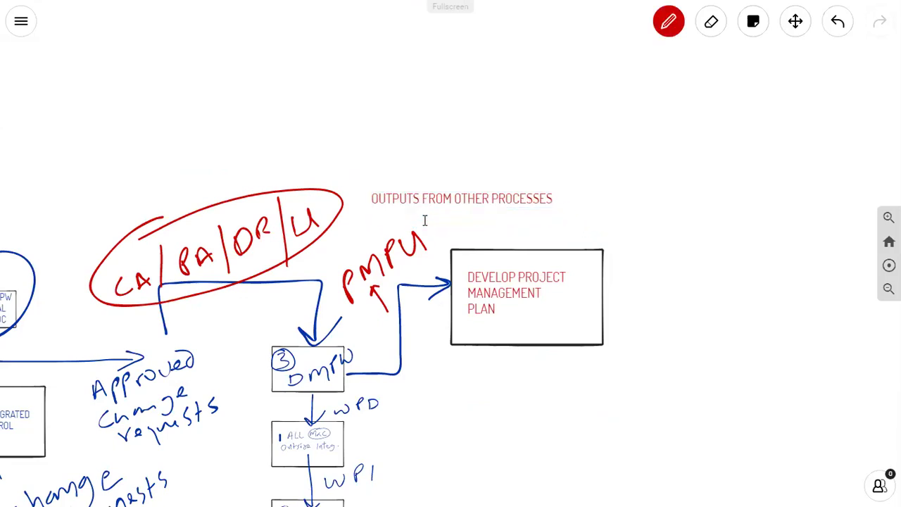
Draw a curved red arrow from "OUTPUTS FROM OTHER PROCESSES" to the Develop Project Management Plan box, and circle PMPU
mouse_move(498, 171)
left_mouse_down()
mouse_move(599, 114)
mouse_move(557, 245)
mouse_move(589, 234)
left_mouse_up()
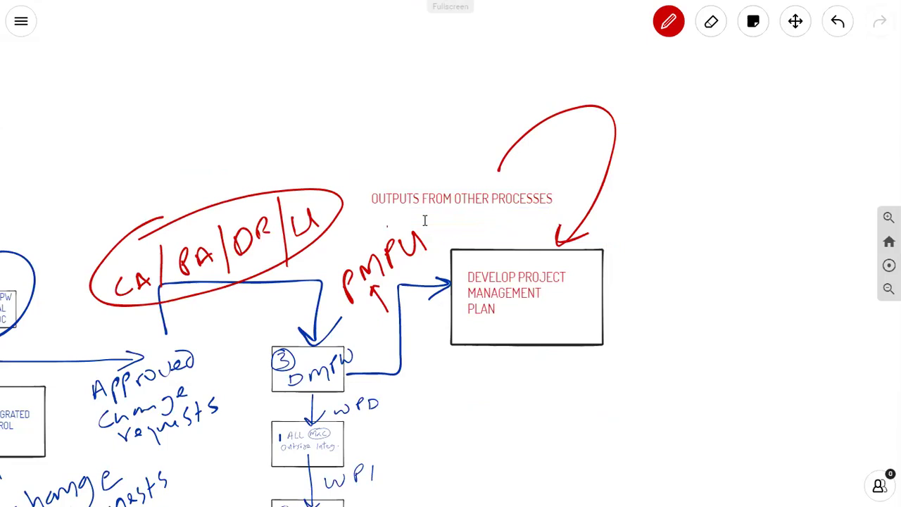
mouse_move(387, 226)
left_mouse_down()
mouse_move(378, 301)
mouse_move(366, 225)
left_mouse_up()
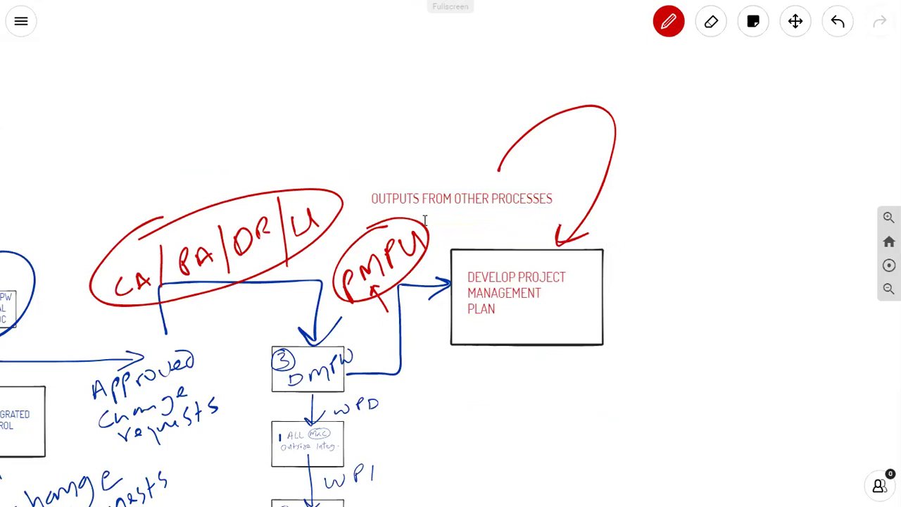
Examine the DMPW box up close and return to an overview of the flow diagram
scroll(425, 220, "down", 3)
scroll(425, 220, "up", 6)
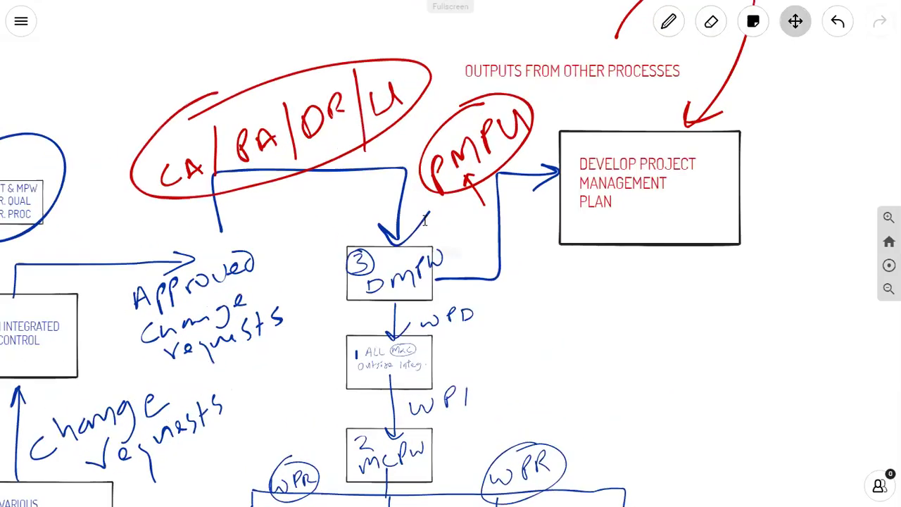
scroll(425, 221, "left", 3)
scroll(425, 220, "up", 6)
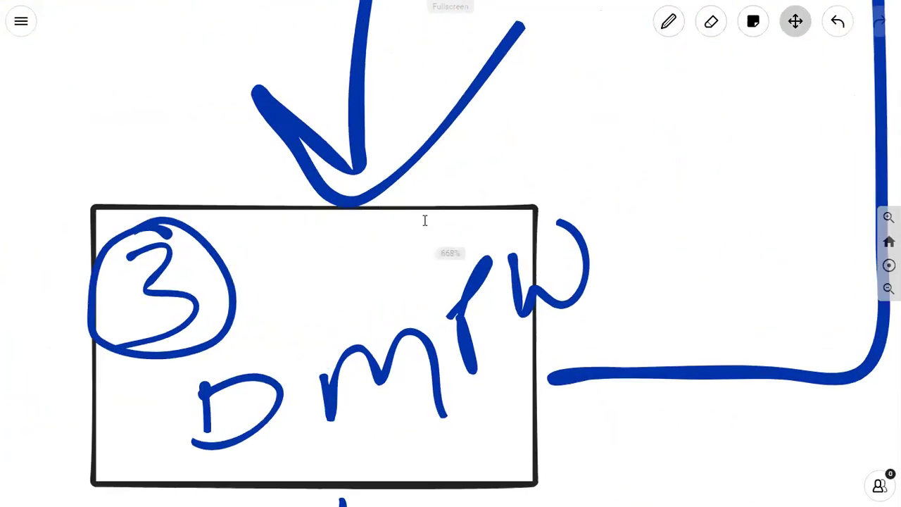
scroll(424, 220, "left", 3)
scroll(425, 221, "down", 2)
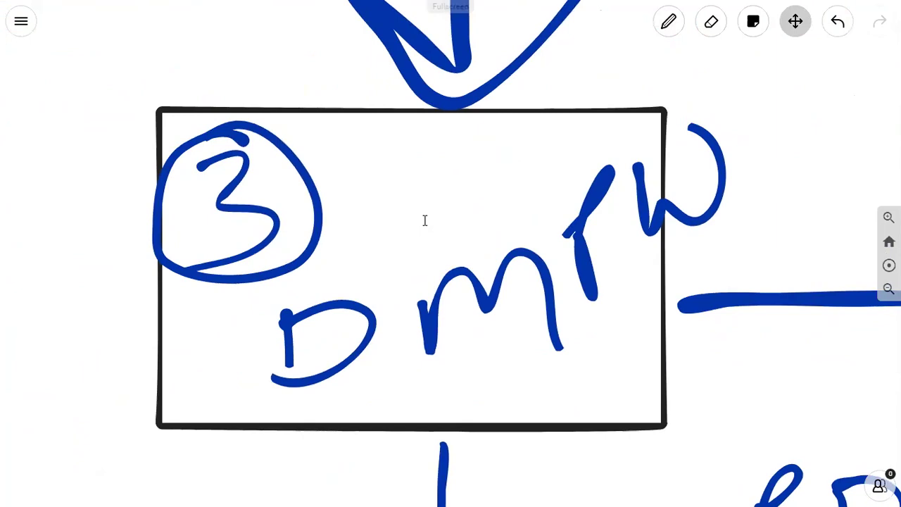
left_click(795, 21)
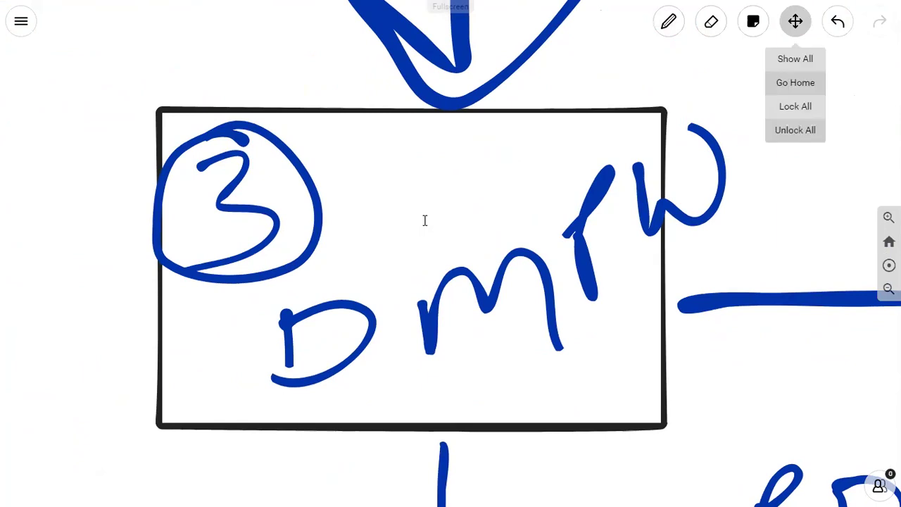
left_click(795, 83)
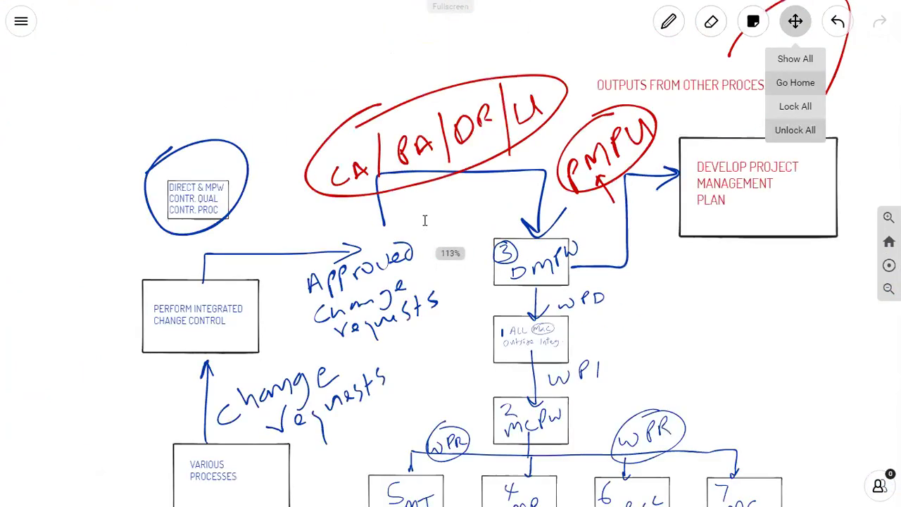
scroll(425, 221, "down", 3)
scroll(425, 221, "right", 2)
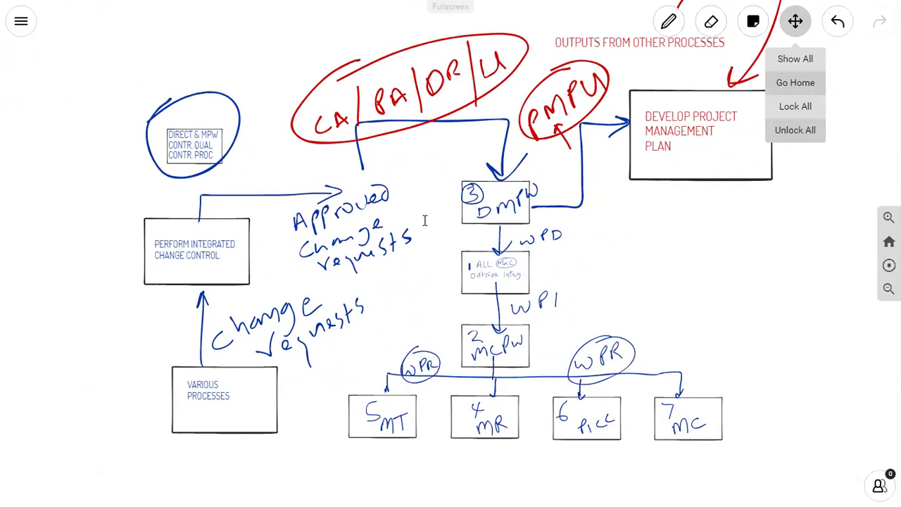
Circle the DMPW box in red and undo the circle
key("p")
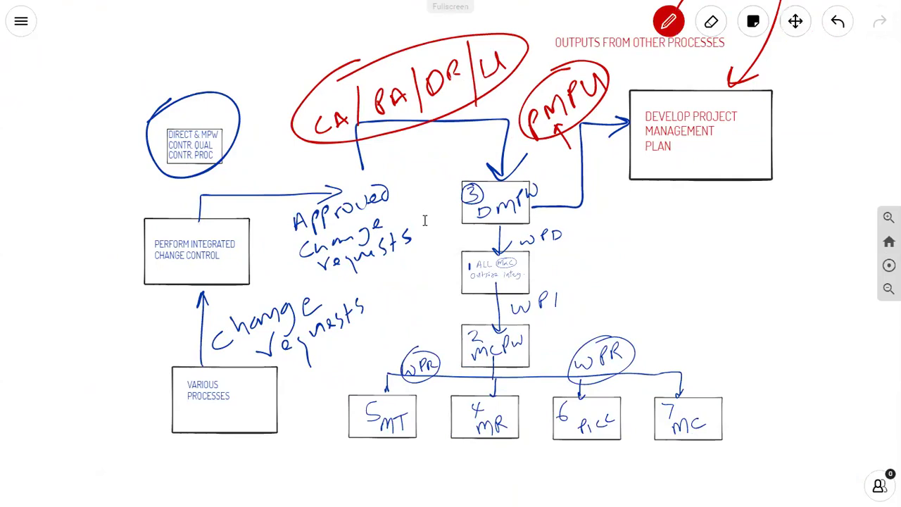
mouse_move(497, 170)
left_mouse_down()
mouse_move(535, 243)
mouse_move(508, 169)
left_mouse_up()
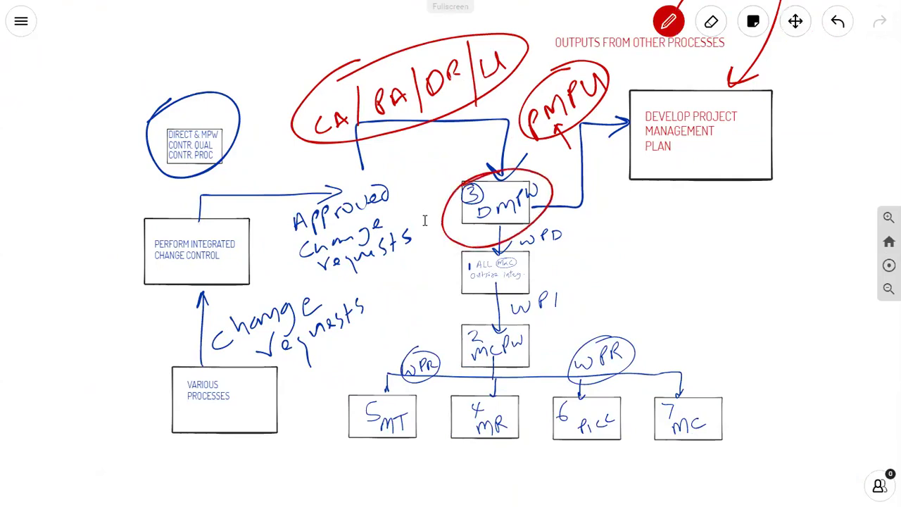
left_click(836, 23)
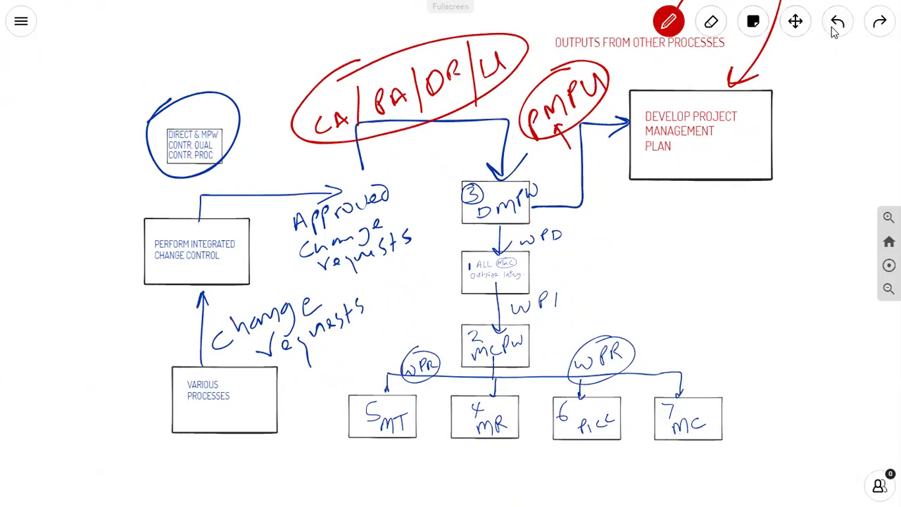
Examine the inputs feeding the Develop Project Management Plan box and how they fit into the whole diagram
left_click(796, 21)
left_click_drag(535, 155, 372, 359)
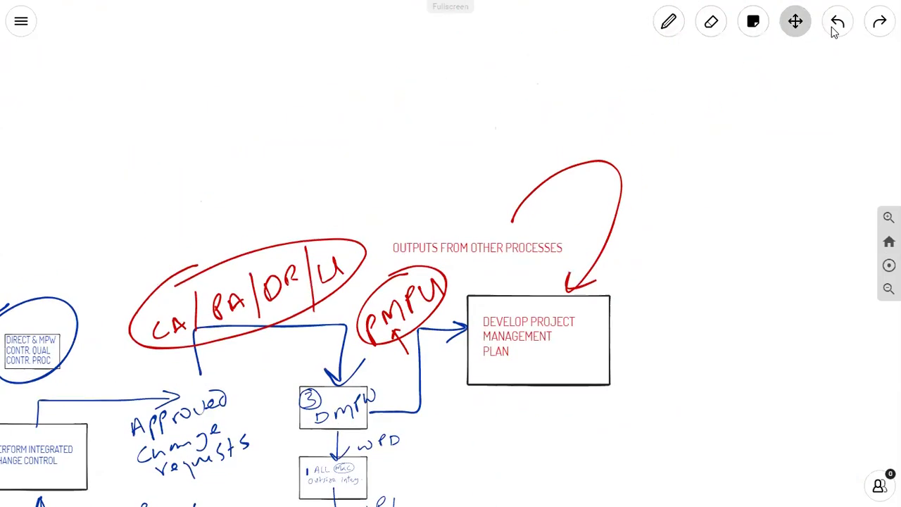
scroll(448, 273, "up", 5)
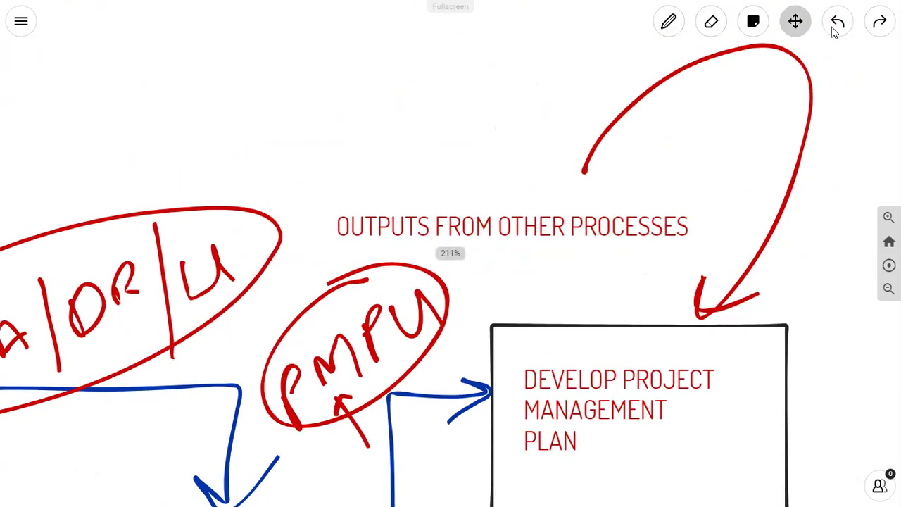
left_click_drag(492, 325, 467, 222)
left_click_drag(466, 282, 443, 297)
scroll(577, 282, "down", 3)
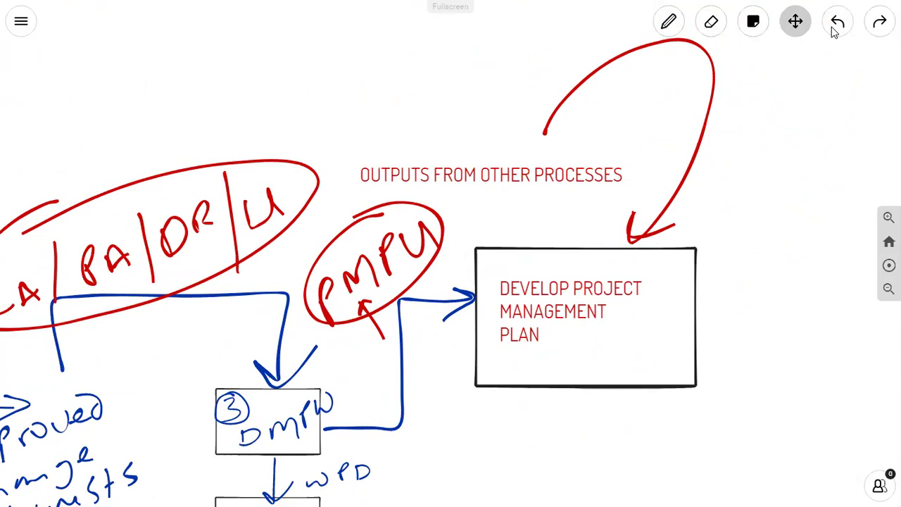
scroll(832, 33, "down", 5)
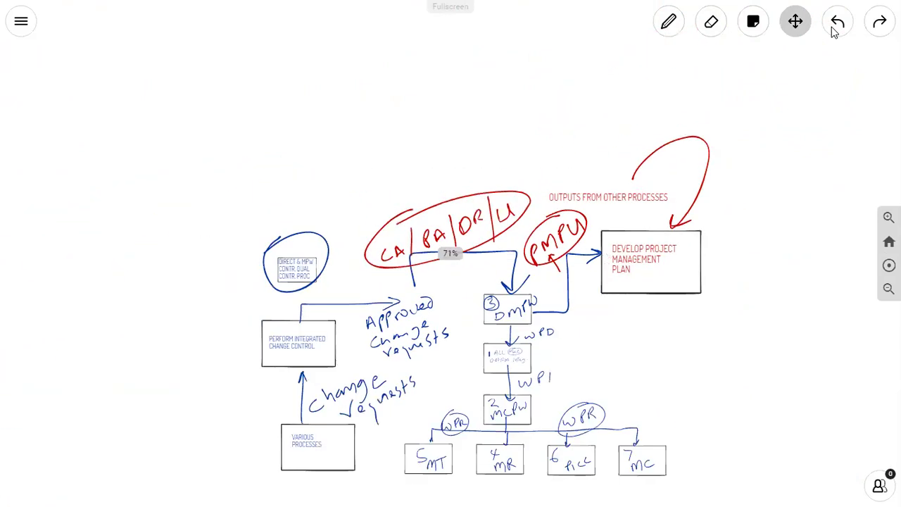
scroll(832, 33, "right", 3)
scroll(832, 32, "up", 1)
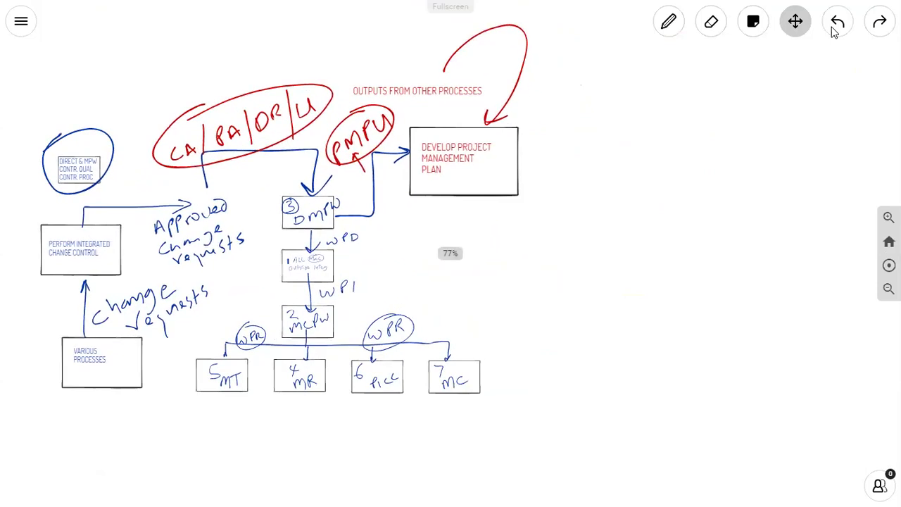
Circle the numbered DMPW box with the red pen
key("p")
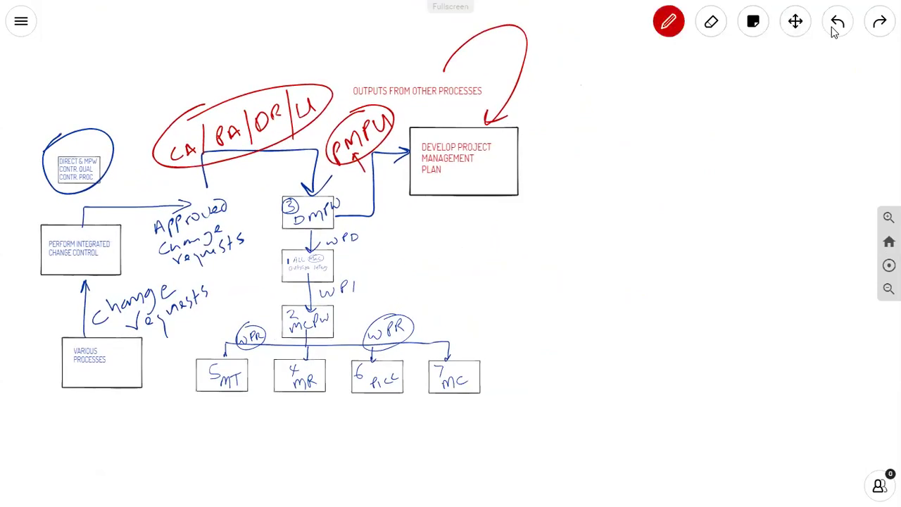
mouse_move(306, 184)
left_mouse_down()
mouse_move(275, 204)
mouse_move(283, 187)
left_mouse_up()
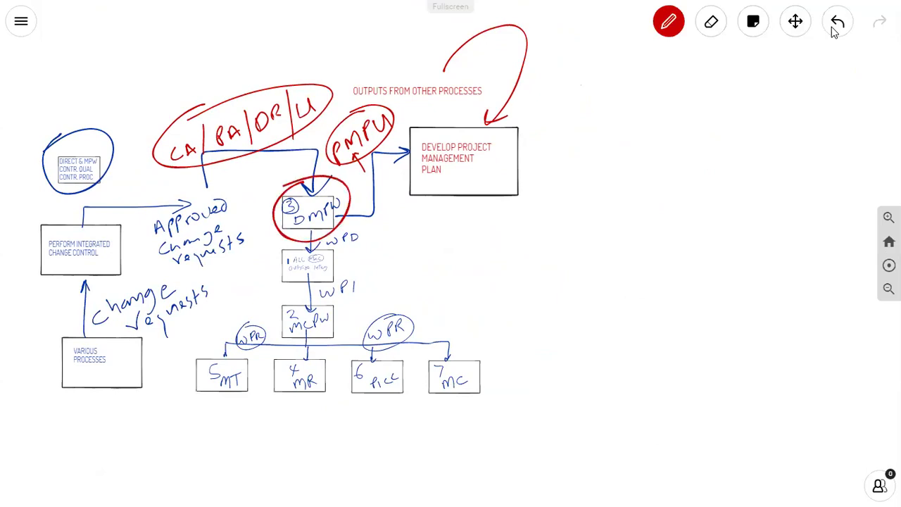
Circle the Develop Project Management Plan, PICC and MCPW boxes with the red pen
mouse_move(433, 119)
left_mouse_down()
mouse_move(402, 172)
mouse_move(422, 120)
left_mouse_up()
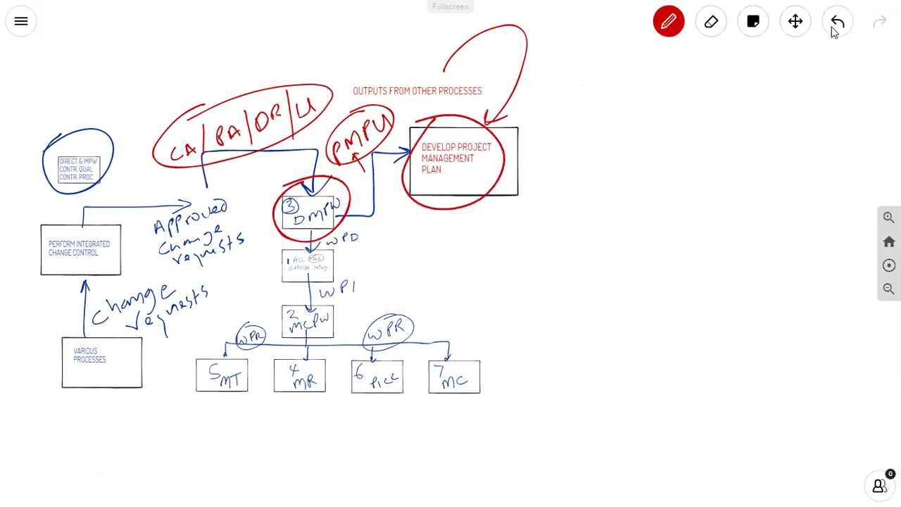
mouse_move(378, 346)
left_mouse_down()
mouse_move(369, 350)
mouse_move(423, 373)
mouse_move(366, 345)
left_mouse_up()
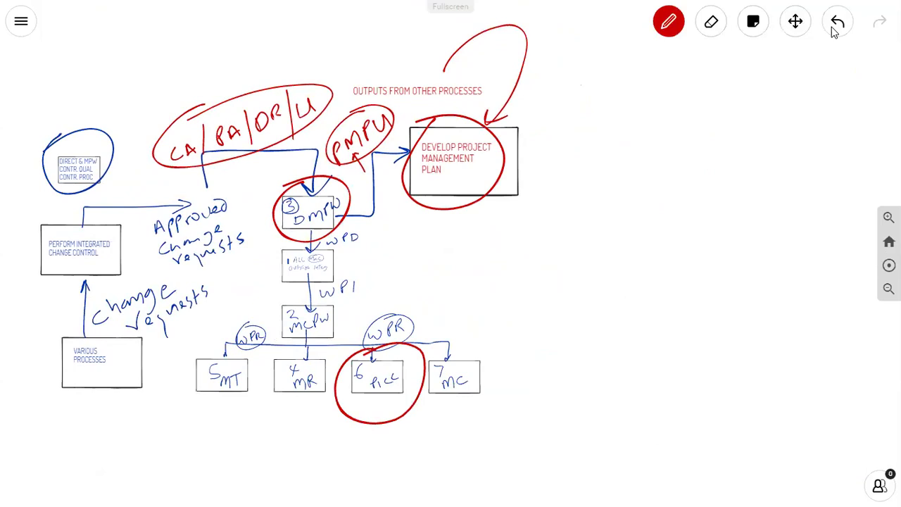
mouse_move(319, 290)
left_mouse_down()
mouse_move(286, 304)
mouse_move(355, 310)
mouse_move(331, 289)
left_mouse_up()
Handwrite 4/7 in red in the empty space beside the diagram, with an arrow pointing towards the flow boxes
mouse_move(534, 247)
left_mouse_down()
mouse_move(546, 269)
mouse_move(565, 259)
left_mouse_up()
left_click_drag(542, 238, 544, 328)
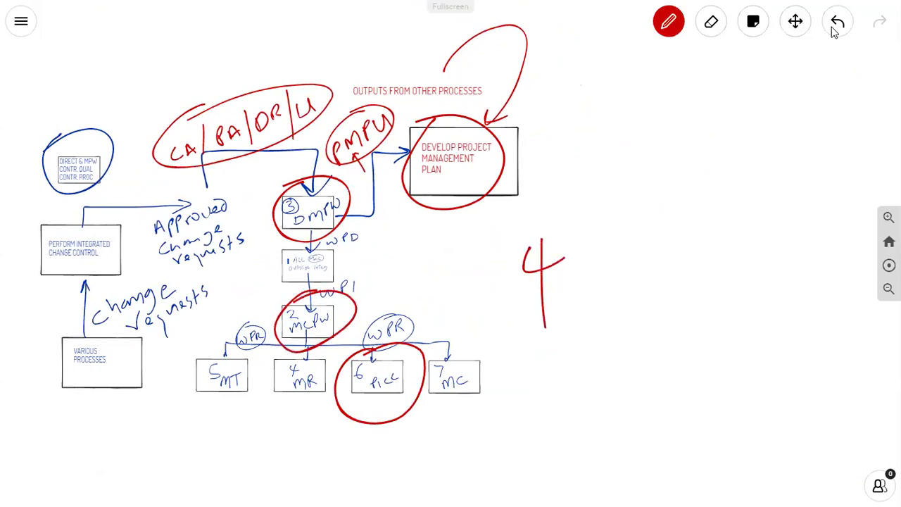
left_click_drag(612, 199, 584, 329)
mouse_move(615, 270)
left_mouse_down()
mouse_move(614, 262)
mouse_move(632, 338)
left_mouse_up()
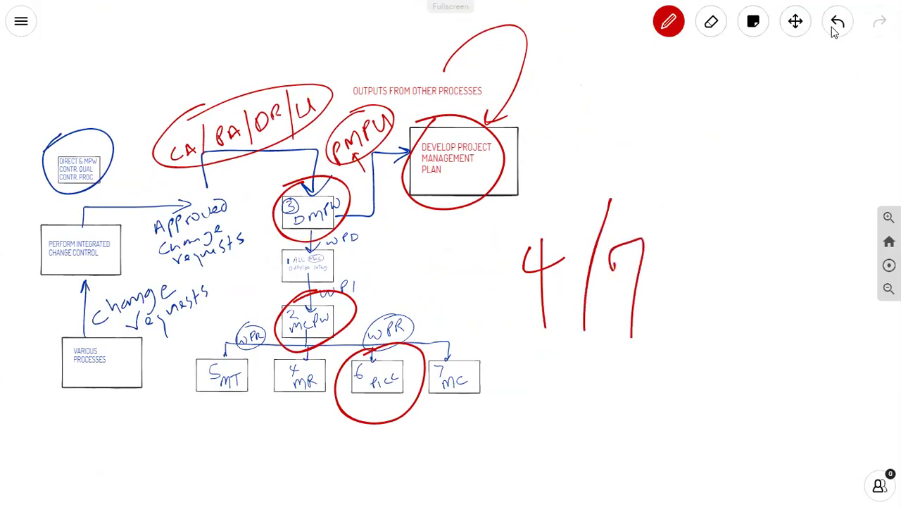
mouse_move(493, 266)
left_mouse_down()
mouse_move(431, 266)
mouse_move(435, 277)
mouse_move(403, 266)
left_mouse_up()
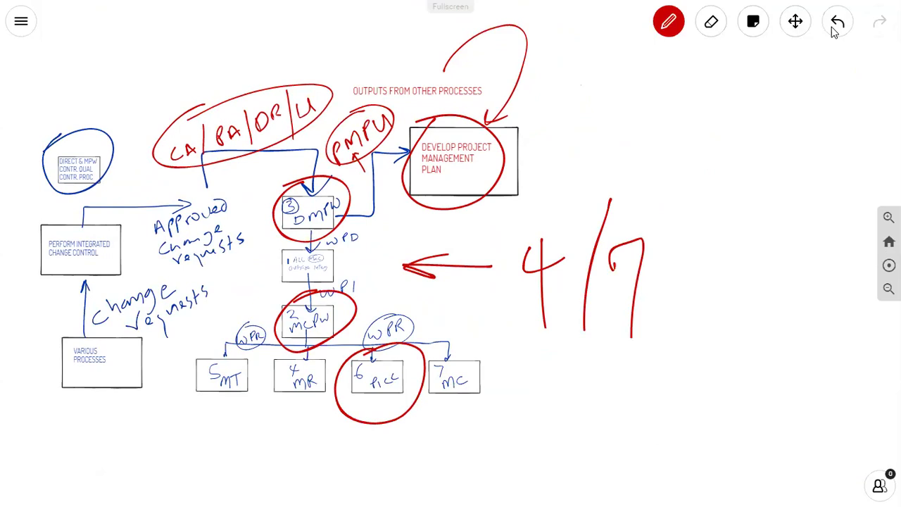
Undo the 4/7 note and its arrow
left_click(837, 22)
left_click(838, 22)
left_click(837, 22)
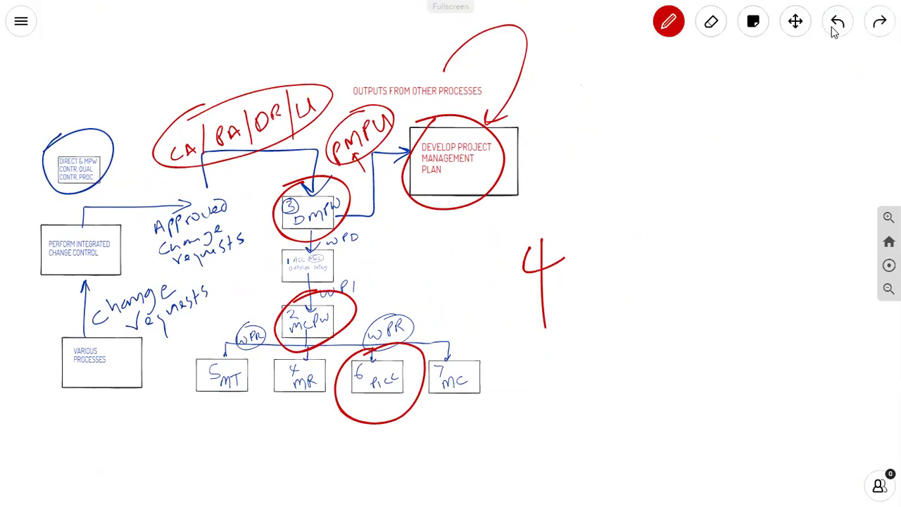
left_click(837, 22)
left_click(837, 21)
Handwrite 25% in red beside the diagram, with PMP underlined beneath it
left_click_drag(516, 255, 573, 270)
mouse_move(569, 220)
left_mouse_down()
mouse_move(592, 243)
mouse_move(567, 254)
left_mouse_up()
mouse_move(578, 220)
left_mouse_down()
mouse_move(598, 210)
mouse_move(627, 276)
left_mouse_up()
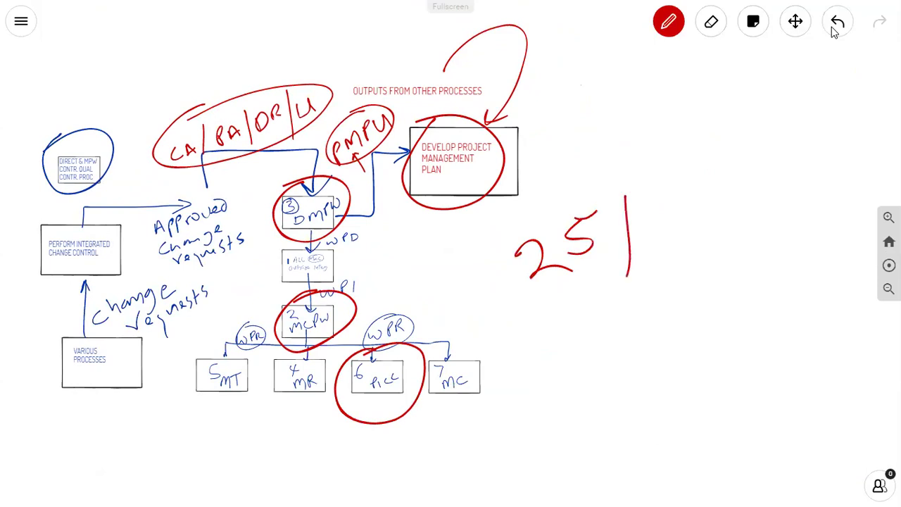
left_click_drag(596, 188, 596, 197)
left_click_drag(643, 256, 641, 265)
mouse_move(586, 299)
left_mouse_down()
mouse_move(580, 350)
mouse_move(587, 326)
mouse_move(642, 309)
mouse_move(652, 321)
left_mouse_up()
mouse_move(670, 315)
left_mouse_down()
mouse_move(684, 280)
mouse_move(667, 310)
left_mouse_up()
left_click_drag(577, 386, 708, 325)
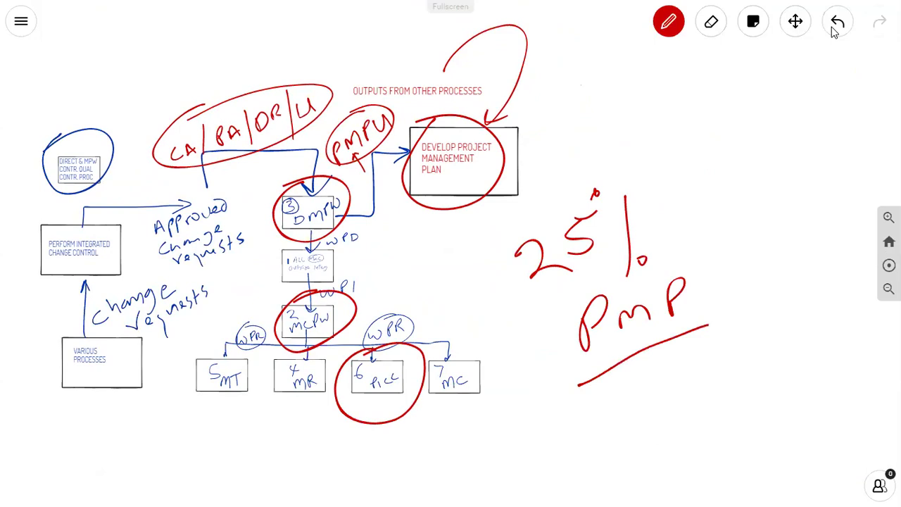
Erase the 25% PMP note and its underline
left_click(711, 21)
mouse_move(629, 233)
left_mouse_down()
mouse_move(546, 257)
mouse_move(593, 321)
mouse_move(676, 299)
left_mouse_up()
left_click_drag(577, 386, 709, 325)
left_click_drag(637, 262, 646, 259)
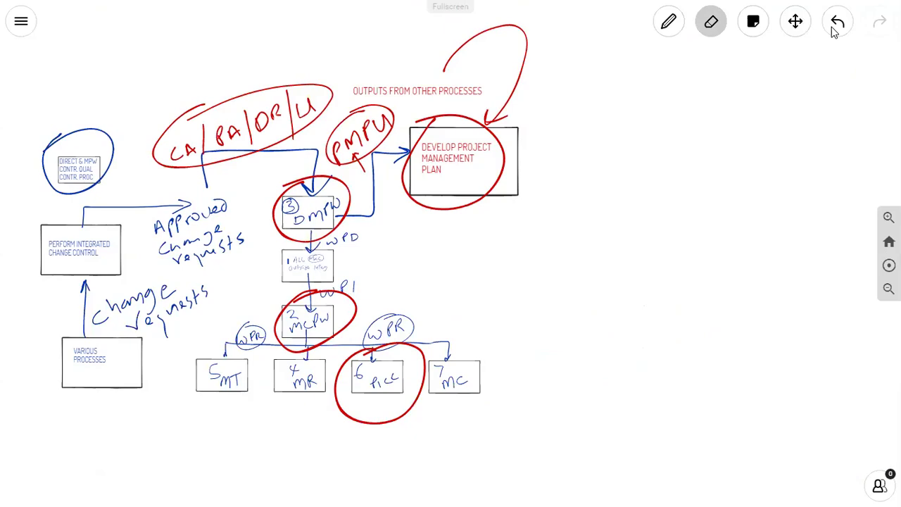
Handwrite pmsucceed.com in red in the empty space beside the Develop Project Management Plan box
left_click(796, 22)
mouse_move(521, 211)
left_mouse_down()
mouse_move(641, 235)
mouse_move(708, 228)
left_mouse_up()
scroll(655, 233, "up", 5)
scroll(676, 246, "down", 4)
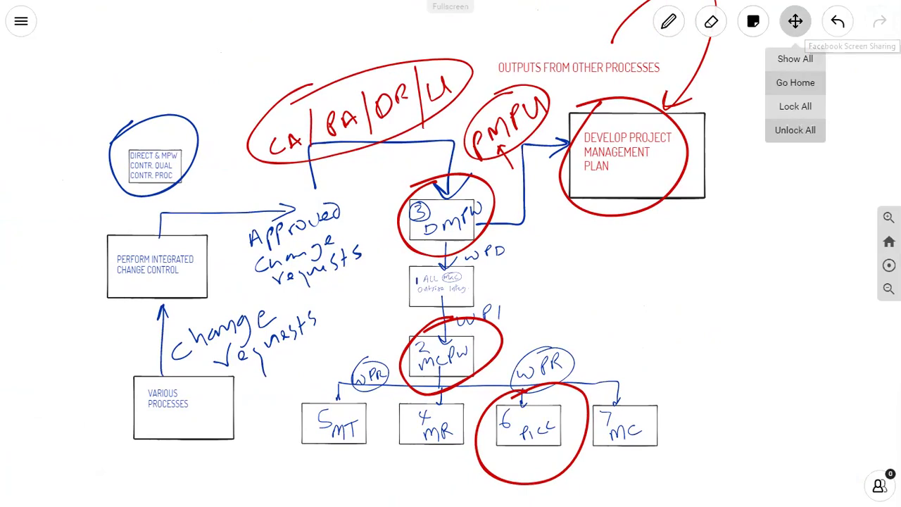
left_click_drag(676, 282, 239, 302)
left_click(669, 21)
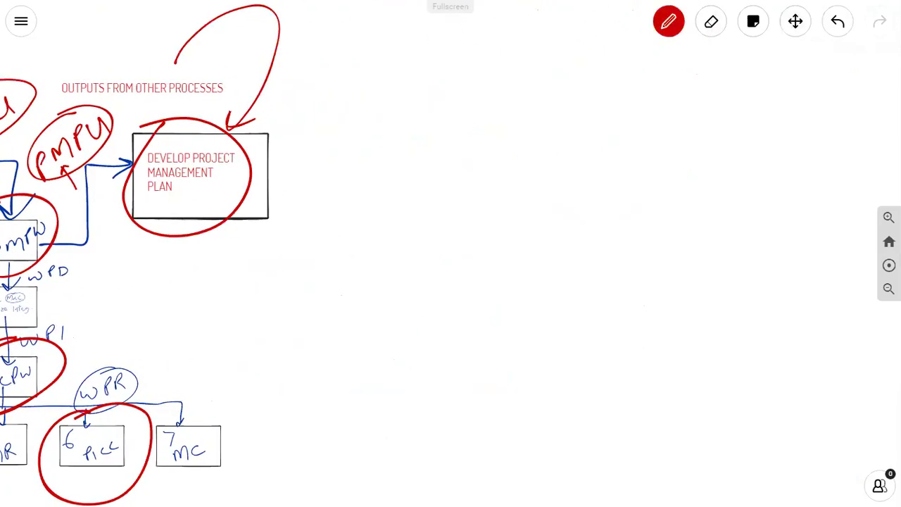
left_click_drag(289, 245, 299, 280)
left_click_drag(291, 250, 298, 253)
left_click_drag(333, 230, 373, 243)
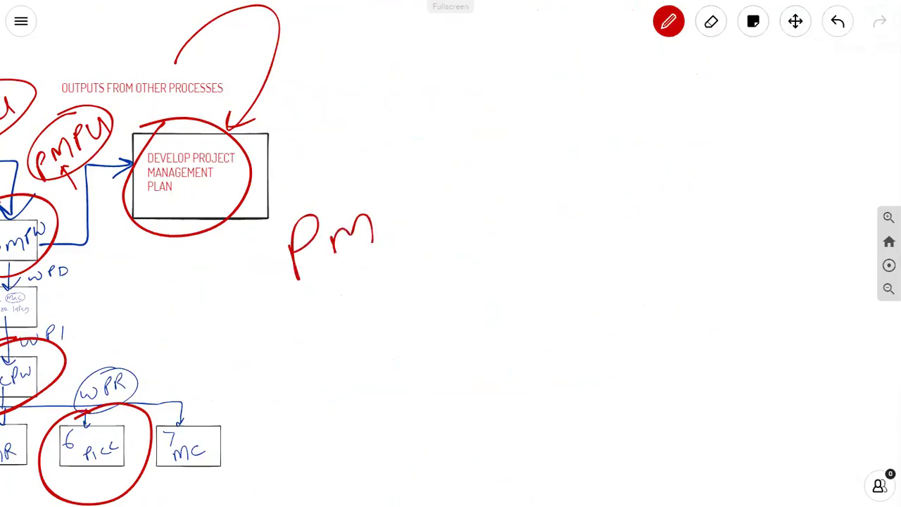
mouse_move(404, 192)
left_mouse_down()
mouse_move(387, 237)
mouse_move(441, 188)
mouse_move(454, 201)
left_mouse_up()
mouse_move(500, 165)
left_mouse_down()
mouse_move(517, 172)
mouse_move(553, 149)
mouse_move(573, 157)
left_mouse_up()
mouse_move(538, 119)
left_mouse_down()
mouse_move(553, 116)
mouse_move(586, 164)
mouse_move(602, 148)
left_mouse_up()
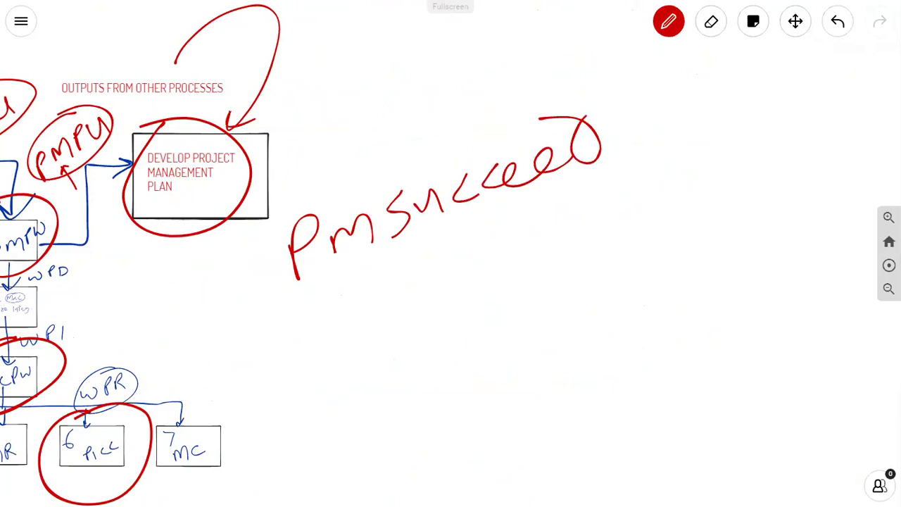
left_click(616, 129)
mouse_move(662, 97)
left_mouse_down()
mouse_move(647, 113)
mouse_move(678, 121)
left_mouse_up()
mouse_move(687, 101)
left_mouse_down()
mouse_move(699, 112)
mouse_move(687, 99)
left_mouse_up()
left_click_drag(710, 87, 753, 109)
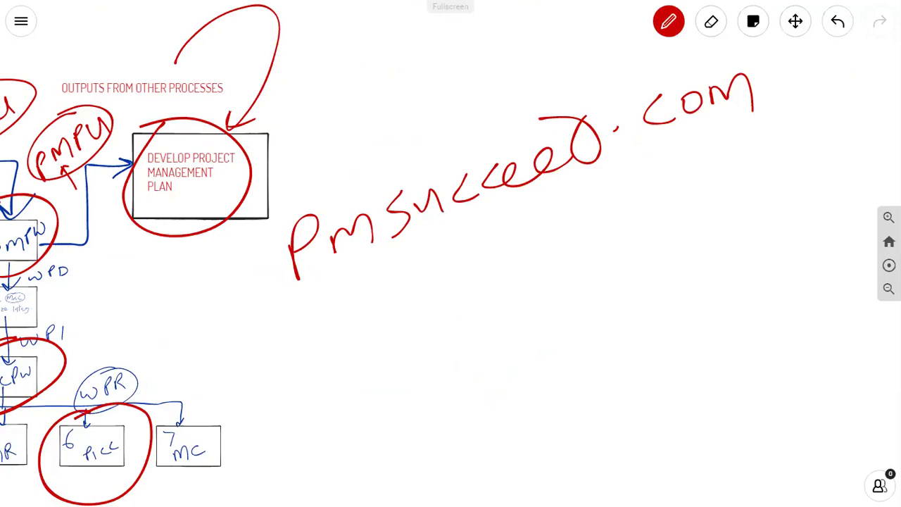
Handwrite Praizion.com in red below pmsucceed.com and underline both web addresses
mouse_move(338, 310)
left_mouse_down()
mouse_move(344, 365)
mouse_move(342, 338)
left_mouse_up()
left_click_drag(372, 345, 396, 325)
mouse_move(410, 319)
left_mouse_down()
mouse_move(403, 336)
mouse_move(423, 337)
left_mouse_up()
mouse_move(433, 317)
left_mouse_down()
mouse_move(434, 326)
mouse_move(447, 314)
mouse_move(453, 352)
left_mouse_up()
left_click_drag(480, 300, 478, 317)
mouse_move(470, 283)
left_mouse_down()
mouse_move(490, 276)
mouse_move(504, 303)
mouse_move(551, 278)
mouse_move(555, 301)
left_mouse_up()
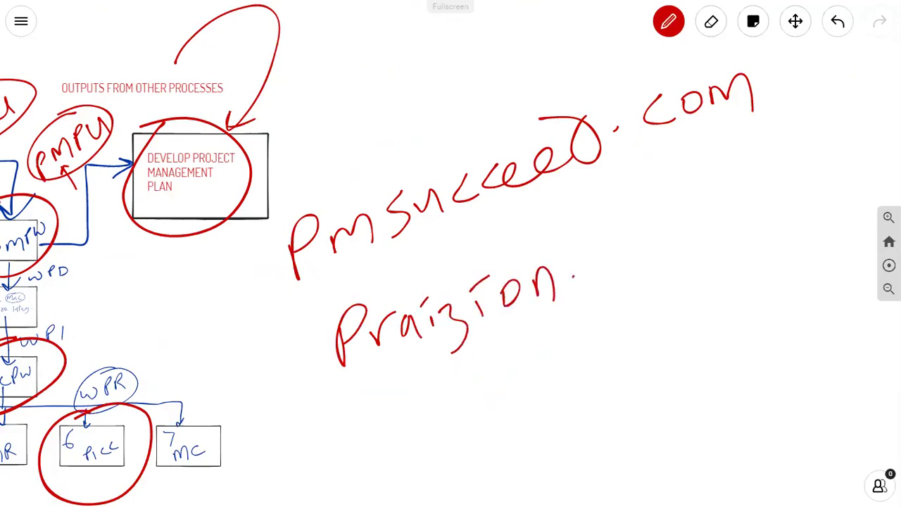
mouse_move(614, 251)
left_mouse_down()
mouse_move(637, 278)
mouse_move(657, 251)
left_mouse_up()
mouse_move(672, 258)
left_mouse_down()
mouse_move(693, 220)
mouse_move(708, 258)
left_mouse_up()
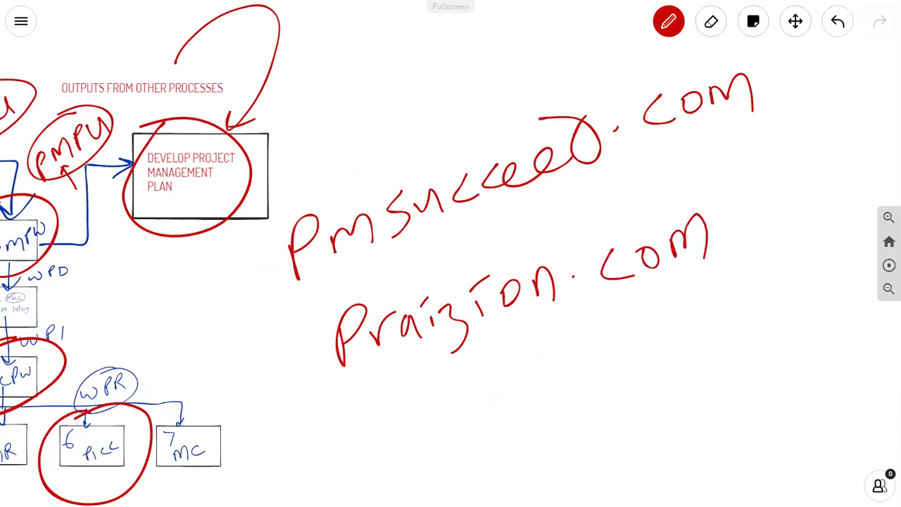
left_click_drag(369, 409, 730, 286)
left_click_drag(367, 266, 717, 144)
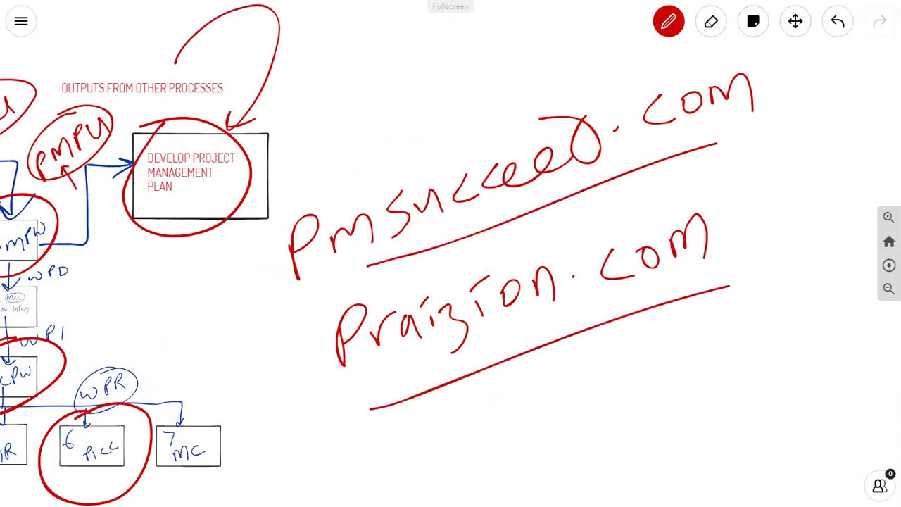